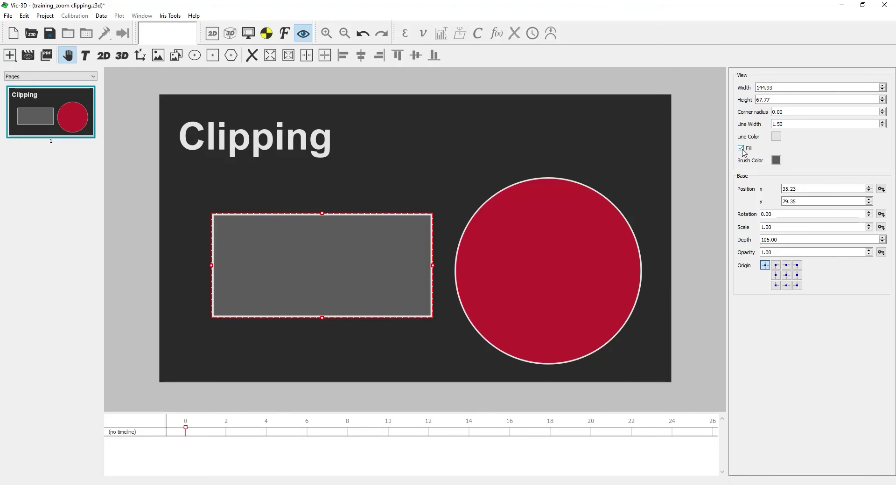
# Move the unfilled rectangle over the circle to about x 131.5, y 84.3, and clip the circle to the rectangle
pyautogui.click(713, 164)
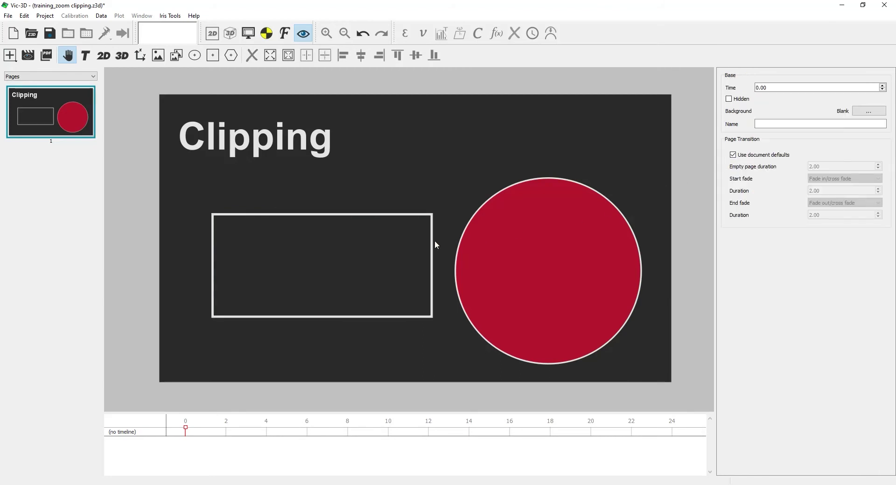
pyautogui.moveTo(434, 245); pyautogui.dragTo(579, 249)
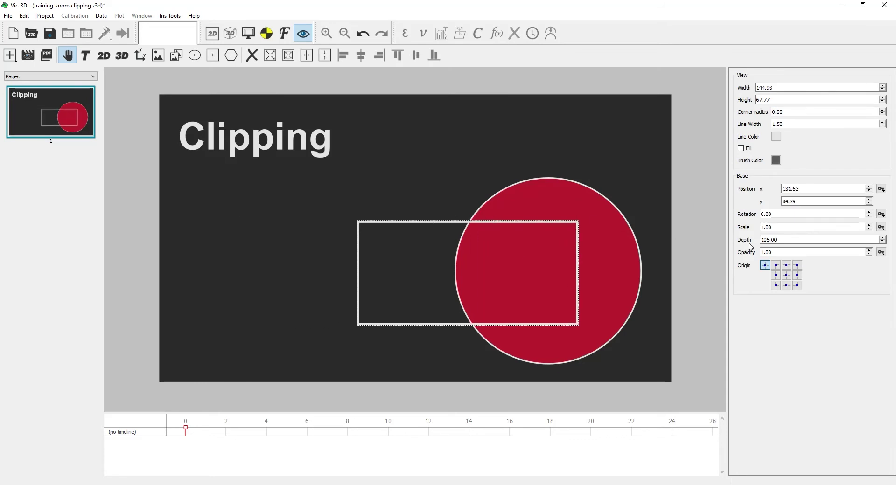
pyautogui.click(625, 229)
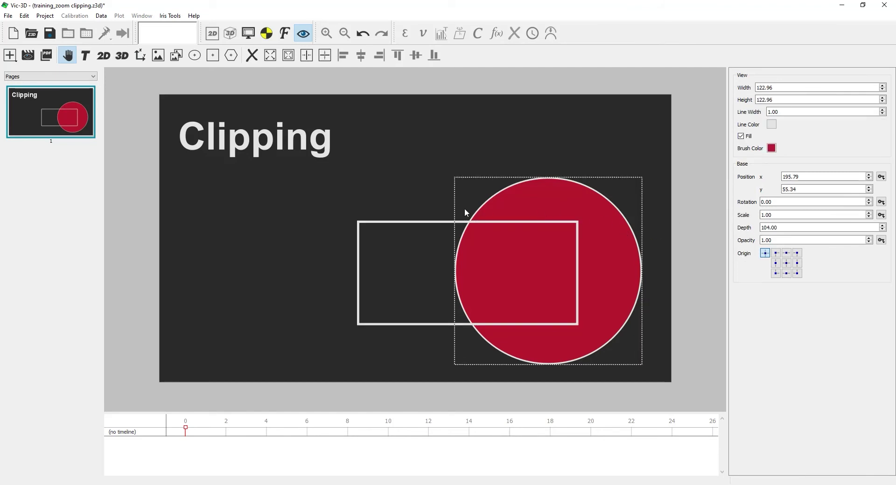
pyautogui.keyDown('shift'); pyautogui.click(426, 223); pyautogui.keyUp('shift')
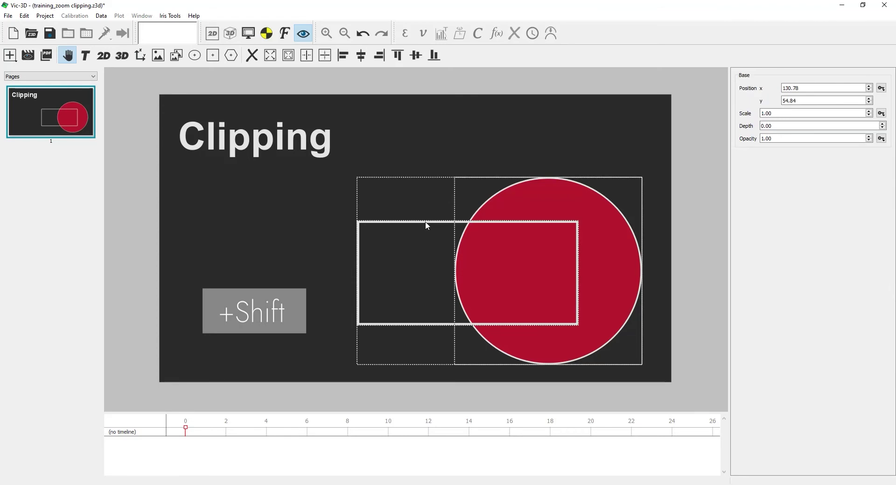
pyautogui.press('c')
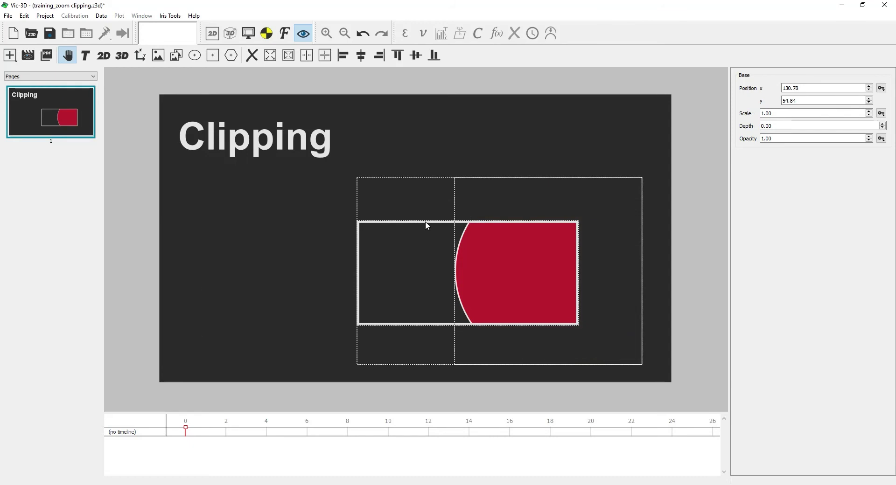
# Move the clipped pair slightly up, and reposition the circle to about x 202, y 46.7 within the clipping rectangle
pyautogui.moveTo(426, 225); pyautogui.dragTo(422, 209)
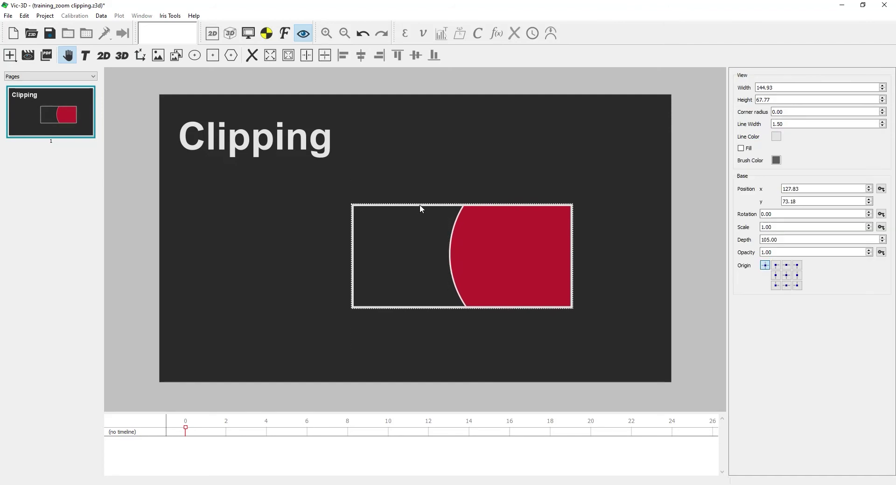
pyautogui.click(136, 233)
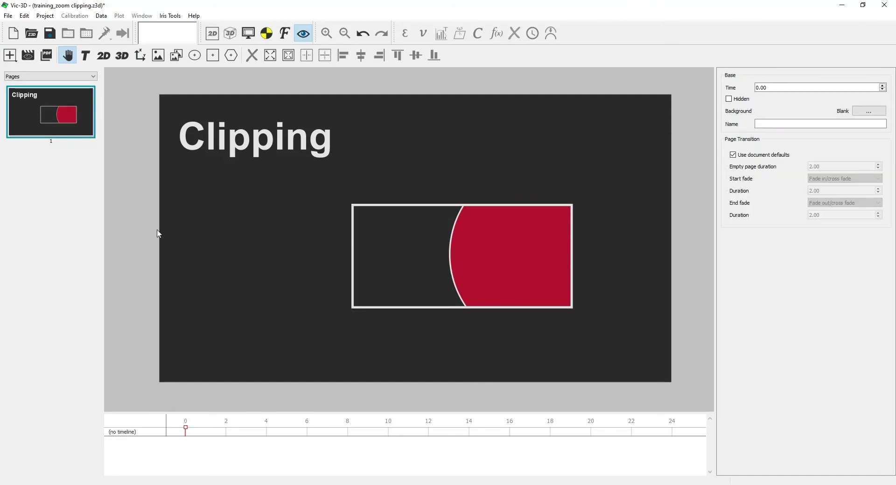
pyautogui.click(452, 256)
pyautogui.moveTo(494, 266); pyautogui.dragTo(516, 269)
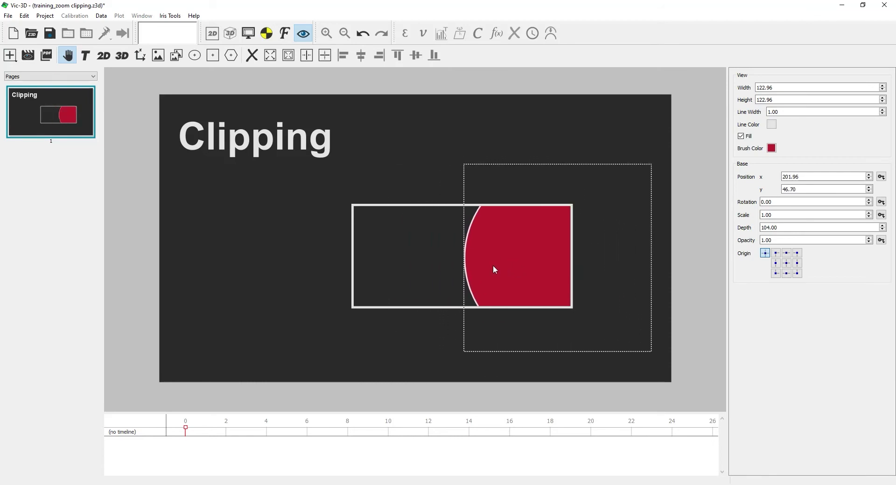
pyautogui.moveTo(352, 268)
pyautogui.mouseDown()
pyautogui.moveTo(398, 266)
pyautogui.moveTo(356, 266)
pyautogui.mouseUp()
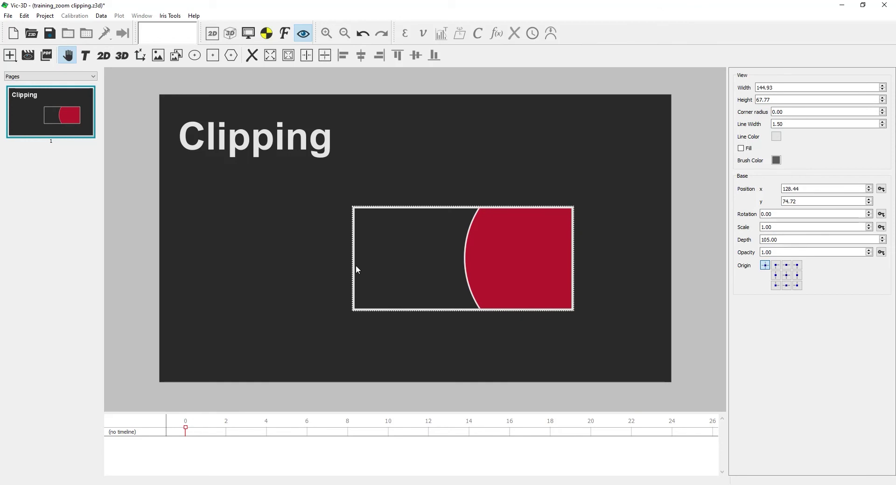
# Release the clip between the rectangle and the circle, and deselect both shapes
pyautogui.click(497, 270)
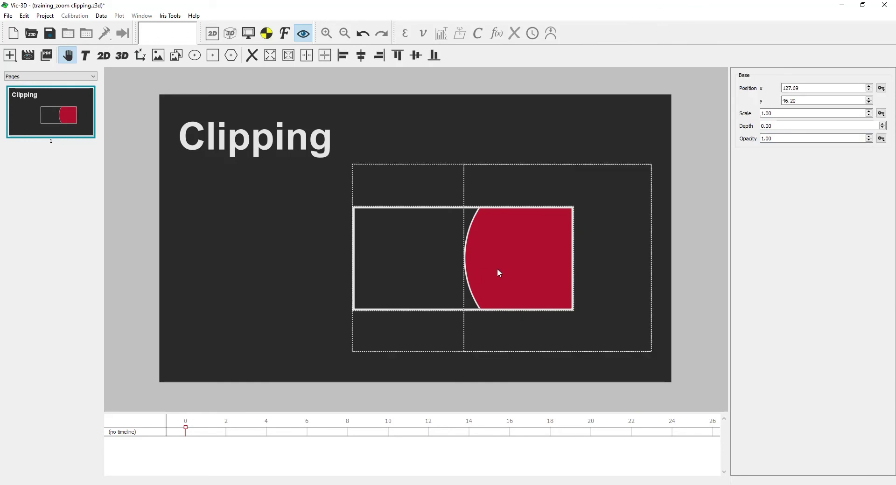
pyautogui.hotkey('shift', 'c')
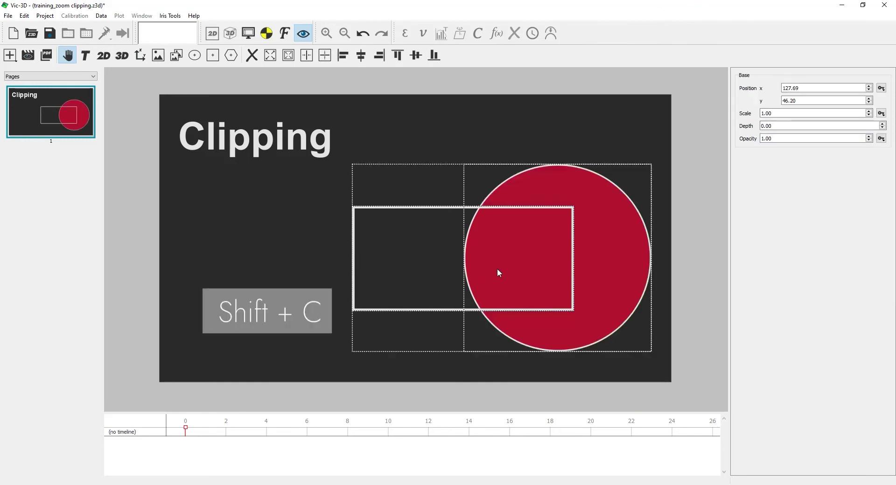
pyautogui.click(138, 265)
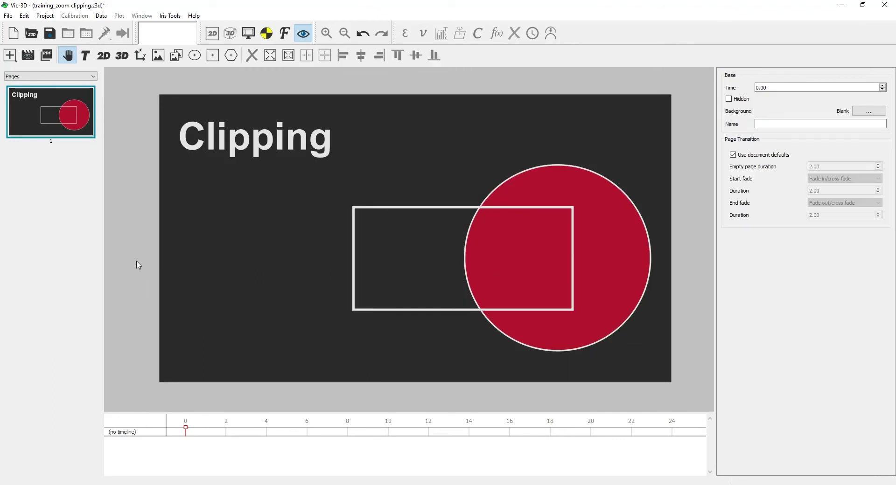
# Select the circle and the rectangle together and apply Clip selection to them
pyautogui.click(614, 282)
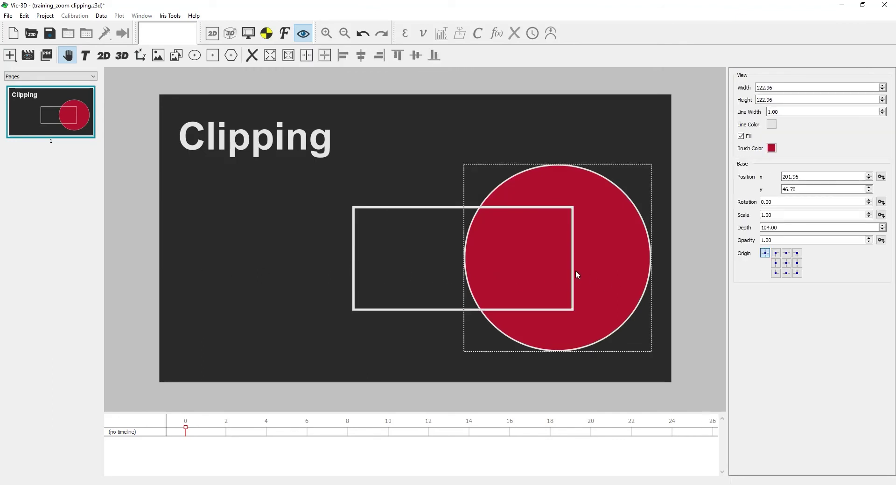
pyautogui.keyDown('shift'); pyautogui.click(440, 207); pyautogui.keyUp('shift')
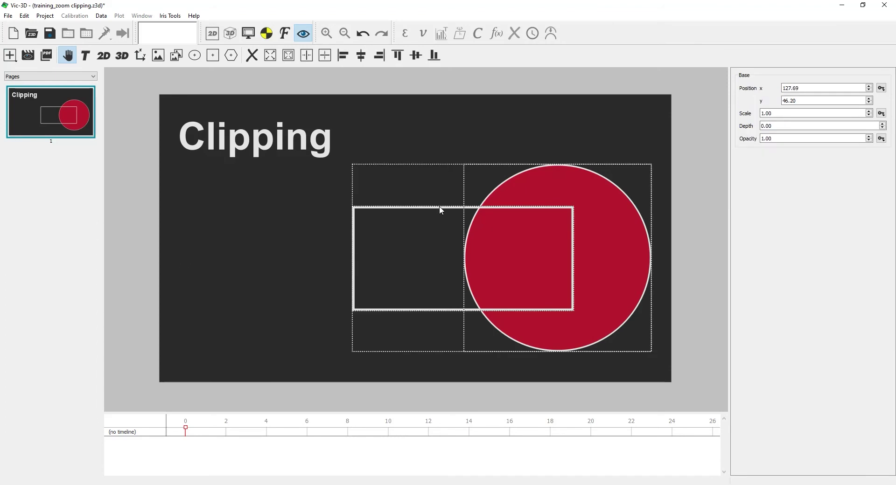
pyautogui.rightClick(440, 209)
pyautogui.moveTo(500, 234)
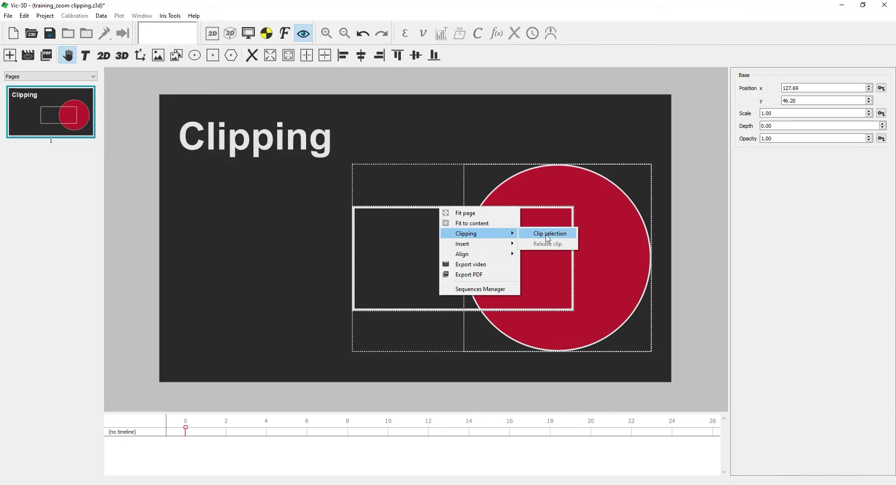
pyautogui.click(546, 236)
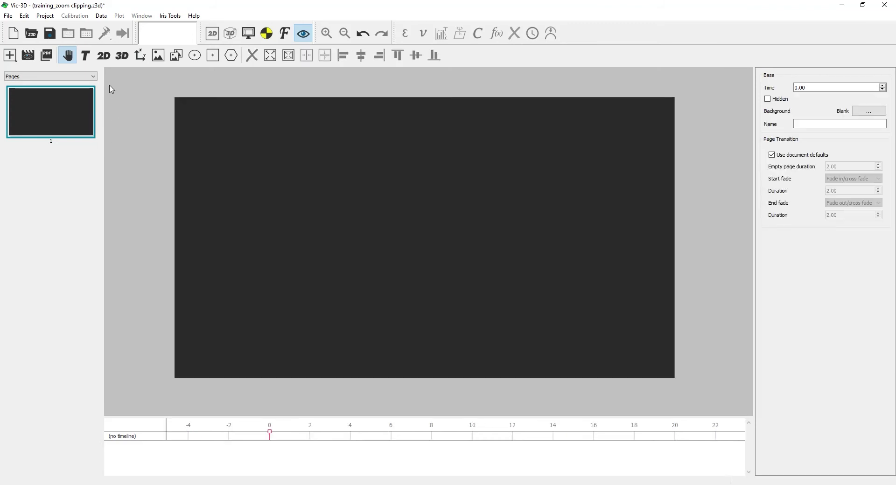
# Insert a 3D plot on the blank page and place it near the page's centre
pyautogui.click(121, 55)
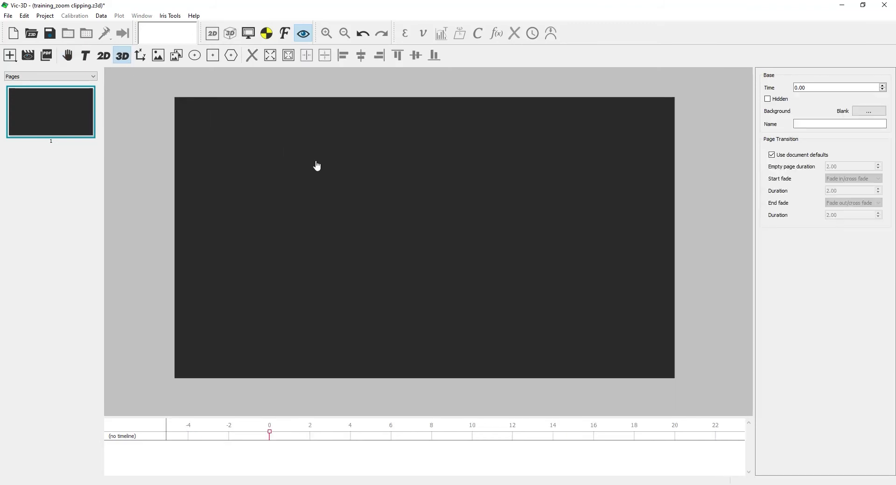
pyautogui.click(336, 173)
pyautogui.moveTo(422, 245); pyautogui.dragTo(402, 230)
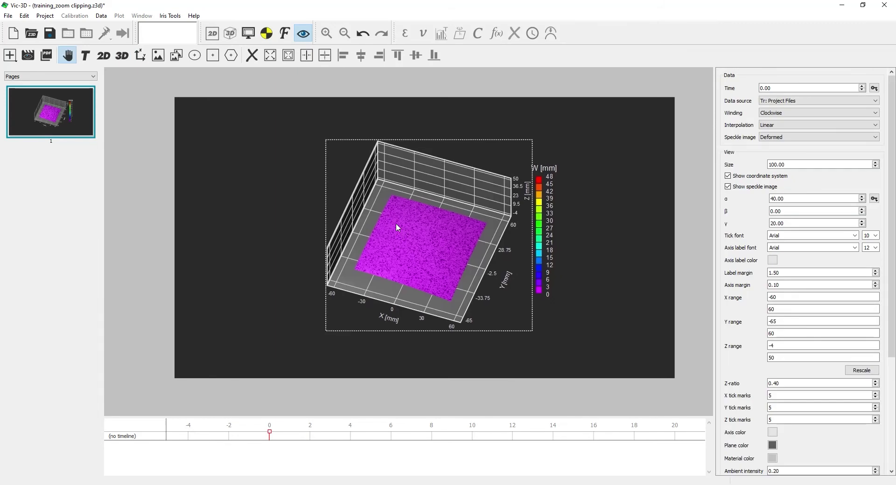
pyautogui.click(222, 84)
# Draw a circle about 60 in diameter over the 3D plot and turn off its fill
pyautogui.click(194, 55)
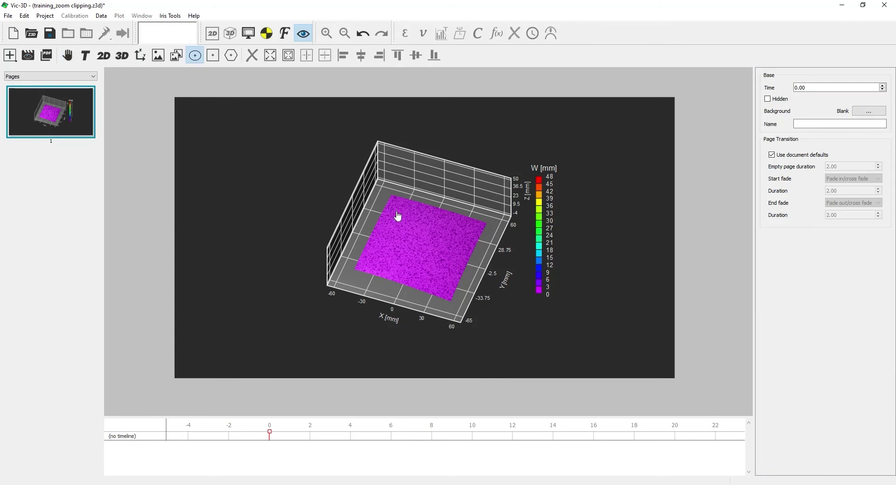
pyautogui.moveTo(393, 210); pyautogui.dragTo(450, 298)
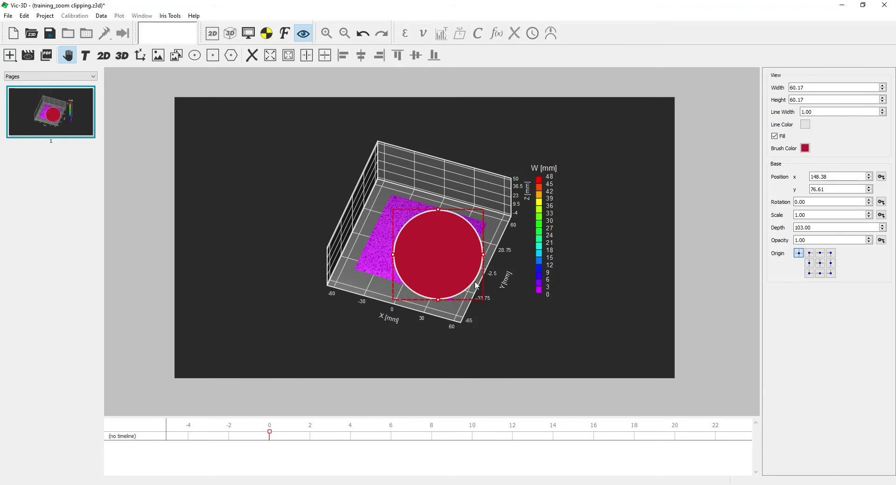
pyautogui.click(775, 136)
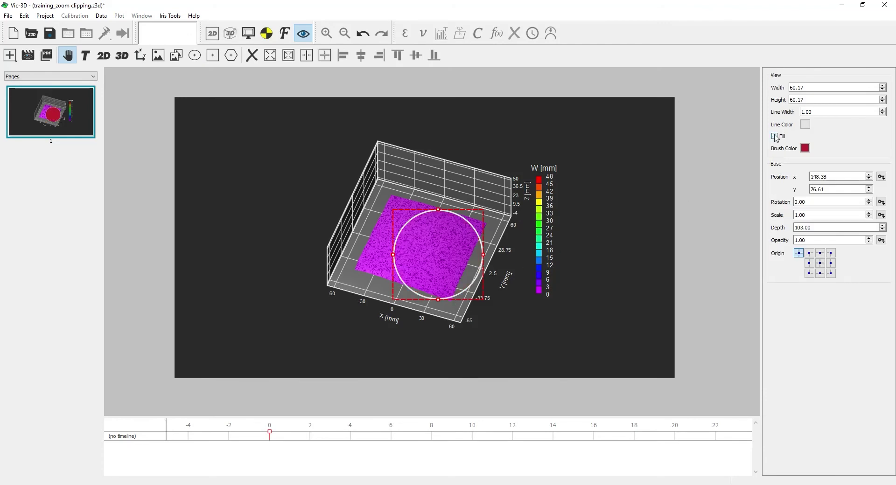
pyautogui.click(728, 147)
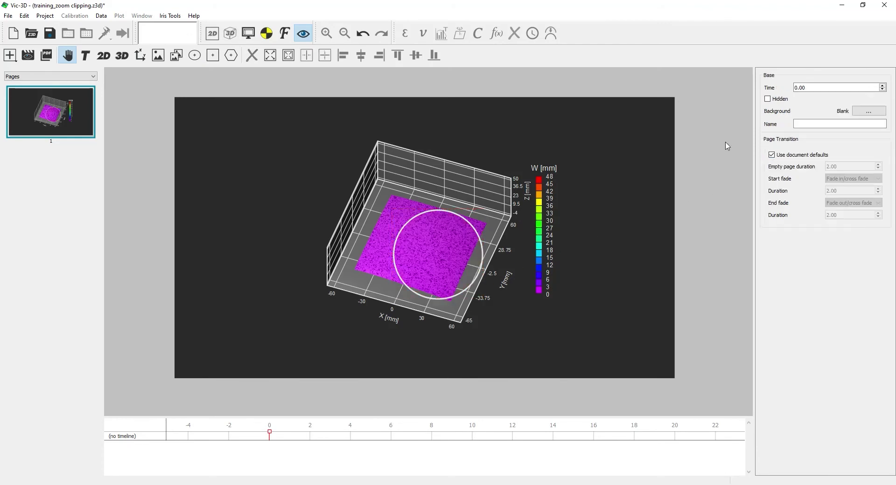
# Move the circle over the plot's data surface to about x 133.5, y 70.9, and clip the 3D plot to it
pyautogui.click(411, 224)
pyautogui.keyDown('shift'); pyautogui.moveTo(411, 225); pyautogui.dragTo(389, 209); pyautogui.keyUp('shift')
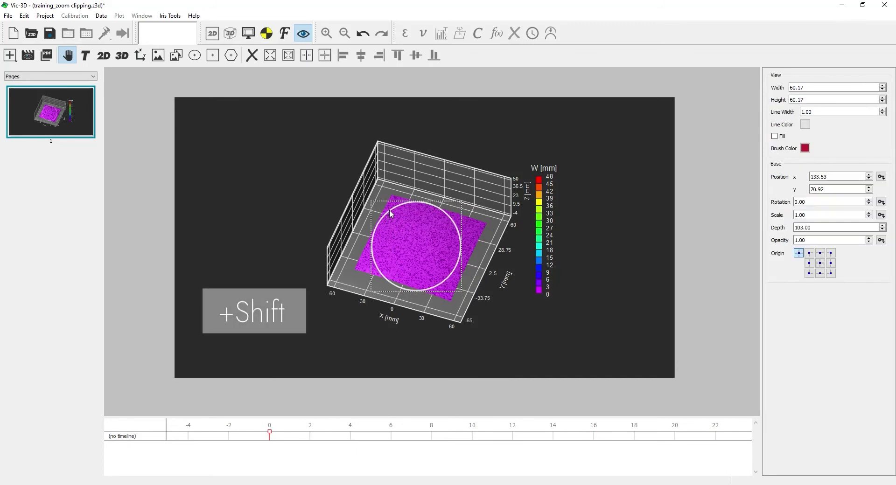
pyautogui.click(399, 161)
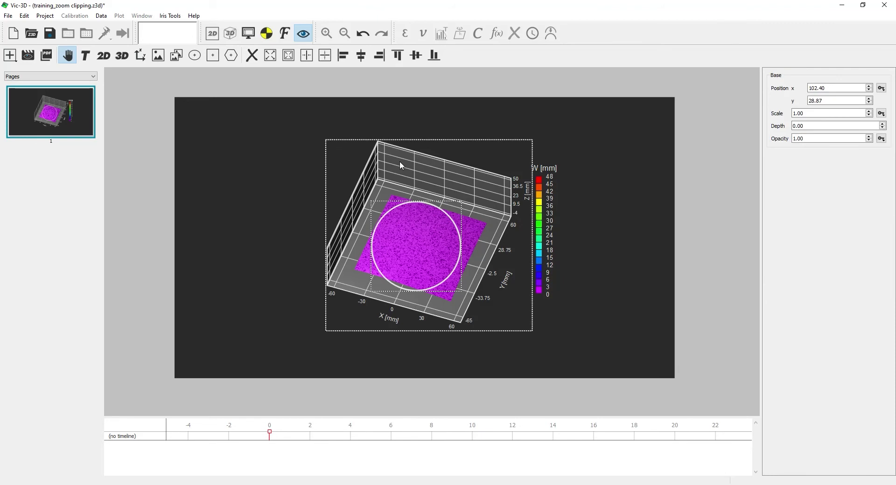
pyautogui.press('c')
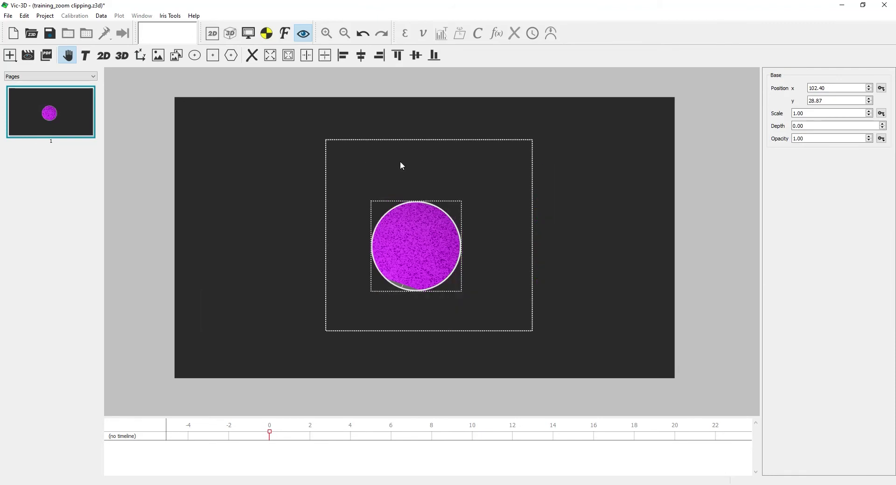
# Shift the clipped pair and the 3D plot inside the clipping circle, and release the clip from both objects
pyautogui.moveTo(425, 239)
pyautogui.mouseDown()
pyautogui.moveTo(481, 264)
pyautogui.moveTo(440, 272)
pyautogui.moveTo(402, 235)
pyautogui.moveTo(423, 235)
pyautogui.mouseUp()
pyautogui.click(457, 137)
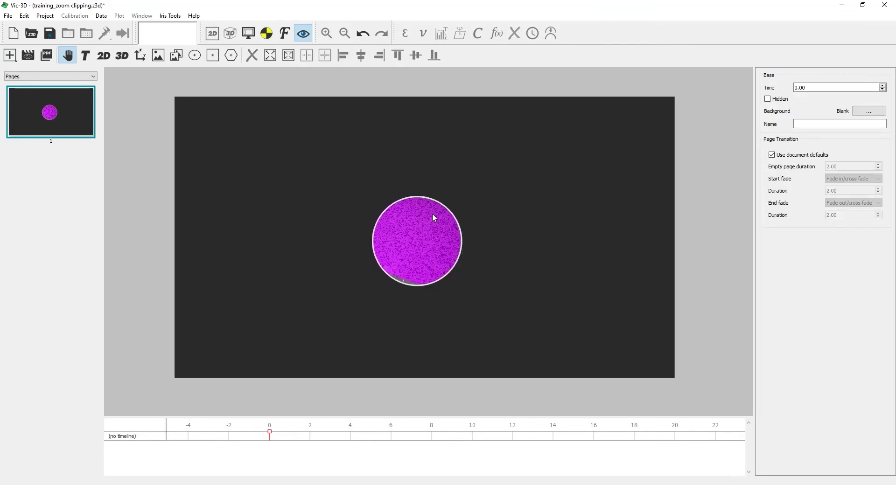
pyautogui.moveTo(432, 214); pyautogui.dragTo(415, 251)
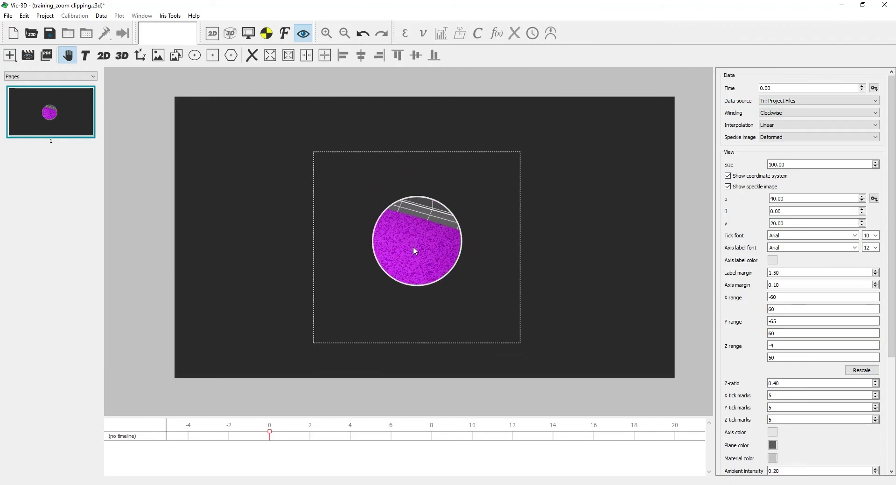
pyautogui.click(434, 203)
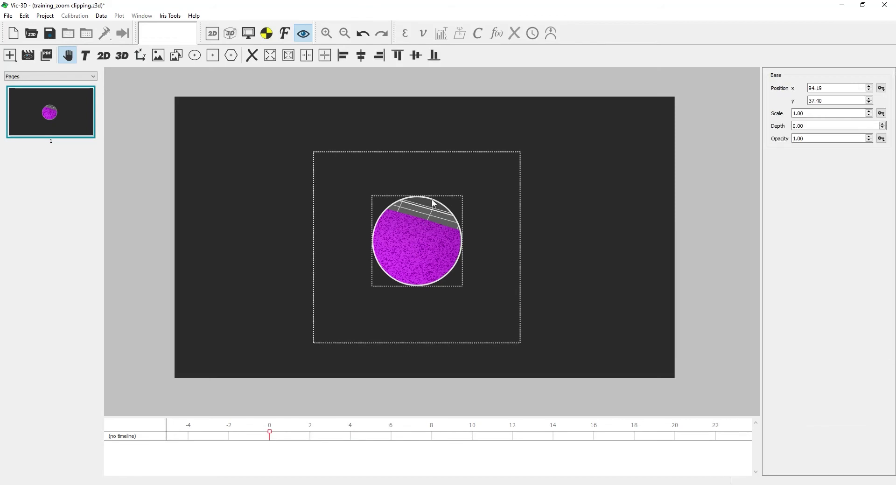
pyautogui.hotkey('shift', 'c')
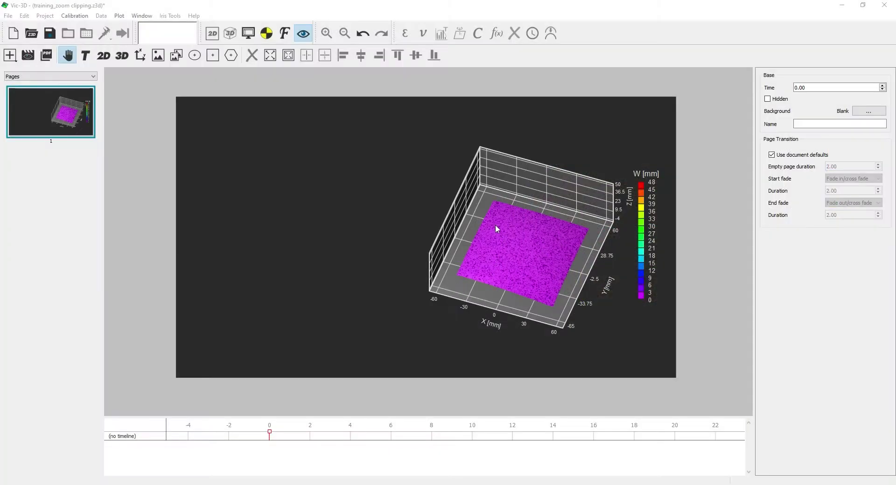
# Add a data time keyframe to the 3D plot at 0 on the timeline
pyautogui.click(497, 225)
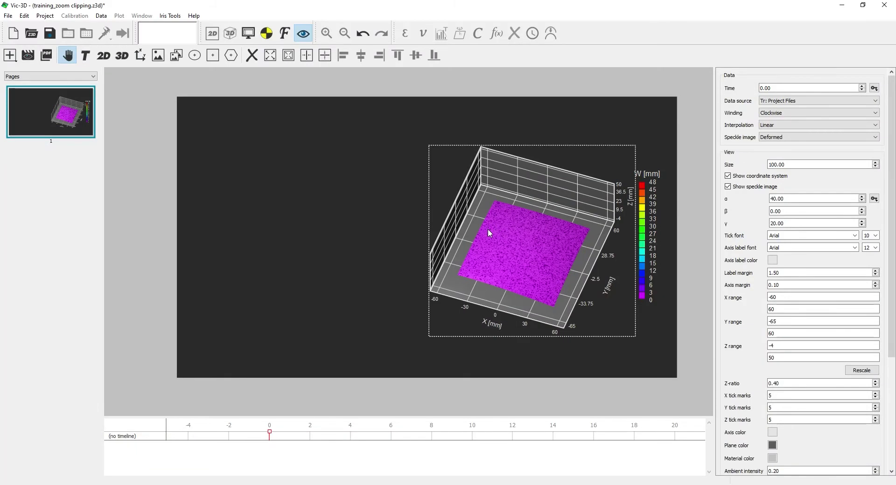
pyautogui.click(874, 88)
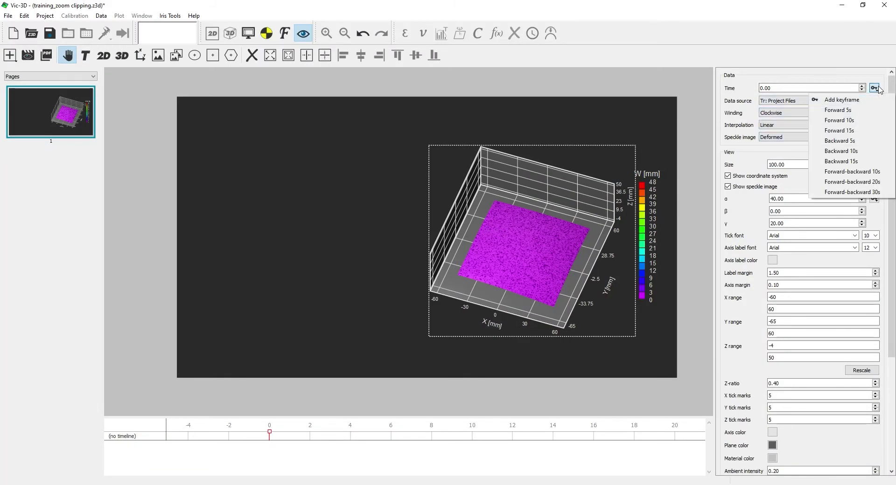
pyautogui.click(864, 99)
# Add a second data time keyframe to the 3D plot at 10 on the timeline, with its time set to 1
pyautogui.moveTo(275, 429); pyautogui.dragTo(473, 430)
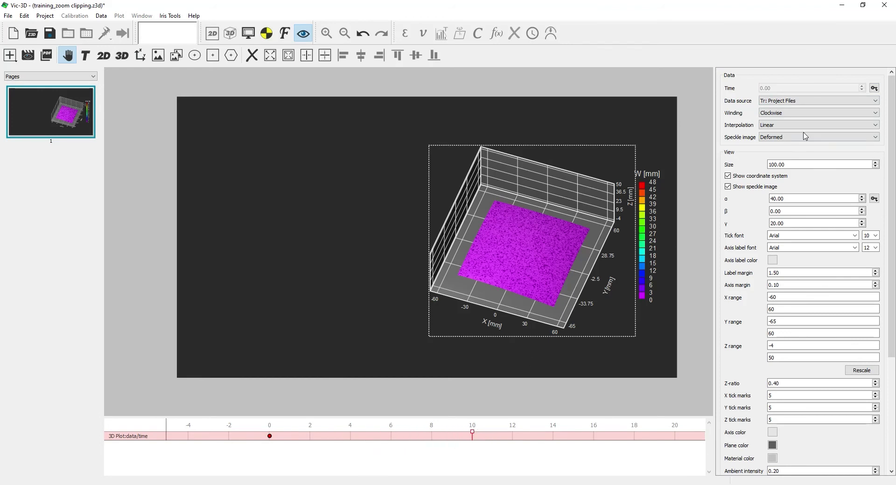
pyautogui.click(874, 88)
pyautogui.click(864, 102)
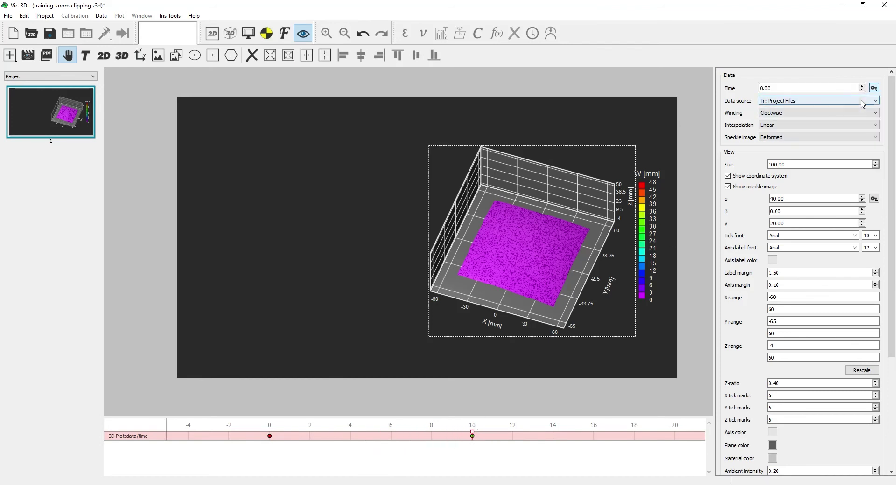
pyautogui.moveTo(795, 89); pyautogui.dragTo(760, 90)
pyautogui.write('1')
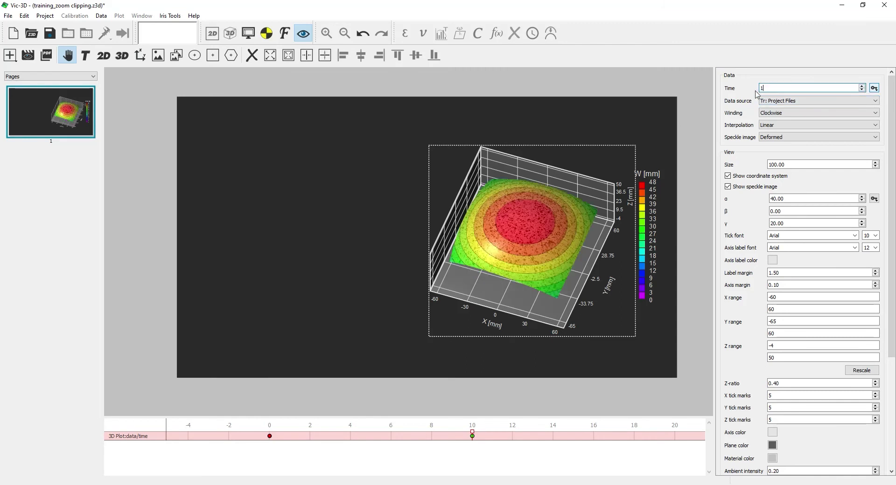
pyautogui.moveTo(474, 436)
pyautogui.mouseDown()
pyautogui.moveTo(274, 436)
pyautogui.moveTo(473, 437)
pyautogui.mouseUp()
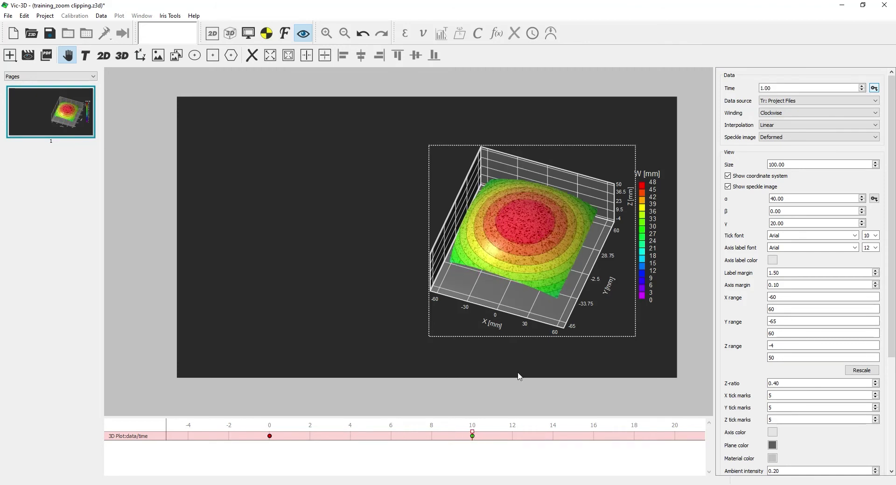
# Duplicate the keyframed 3D plot in place, exactly on top of the original
pyautogui.hotkey('ctrl', 'c')
pyautogui.click(560, 89)
pyautogui.hotkey('ctrl', 'shift', 'v')
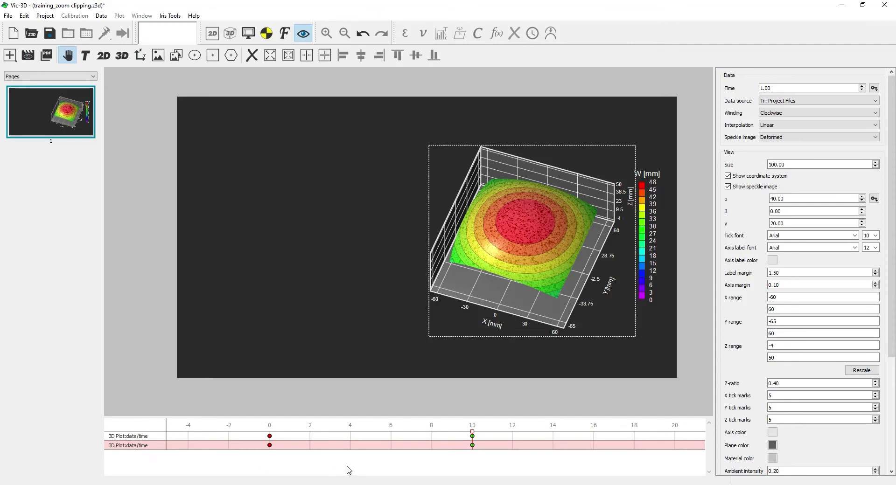
# Add scale and position keyframes to the duplicated 3D plot at 0 on the timeline
pyautogui.moveTo(473, 434); pyautogui.dragTo(270, 431)
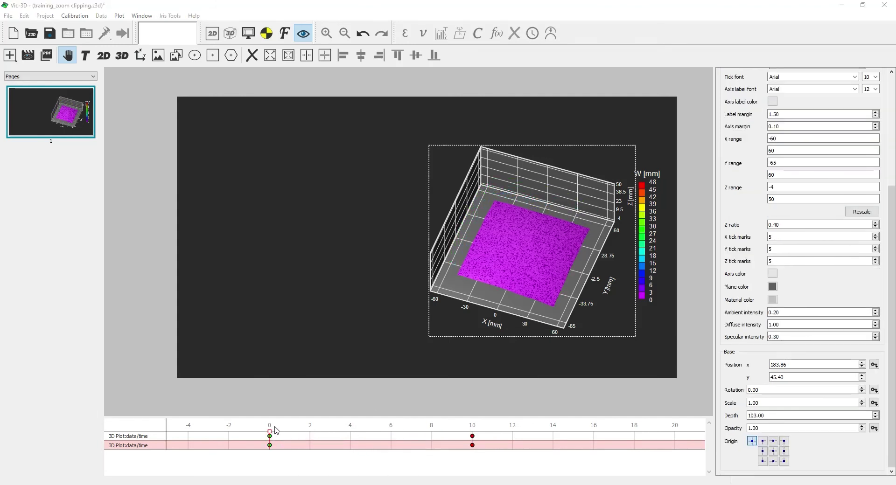
pyautogui.moveTo(892, 330); pyautogui.dragTo(893, 330)
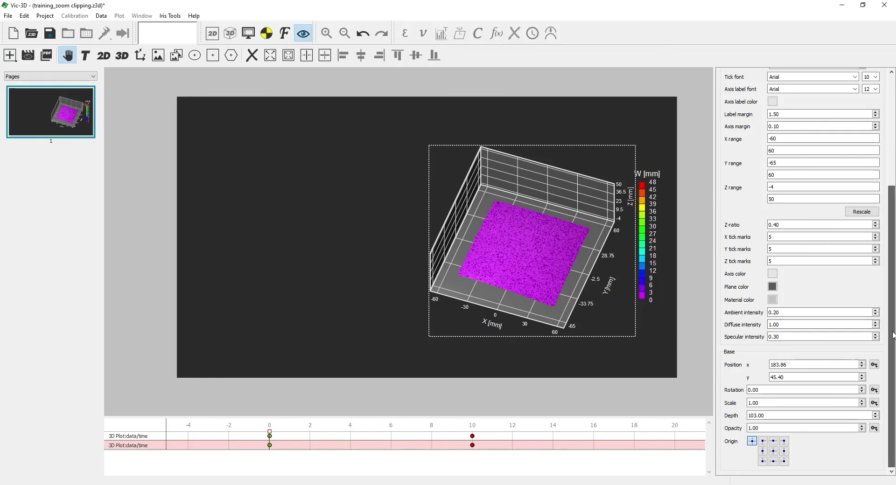
pyautogui.click(874, 403)
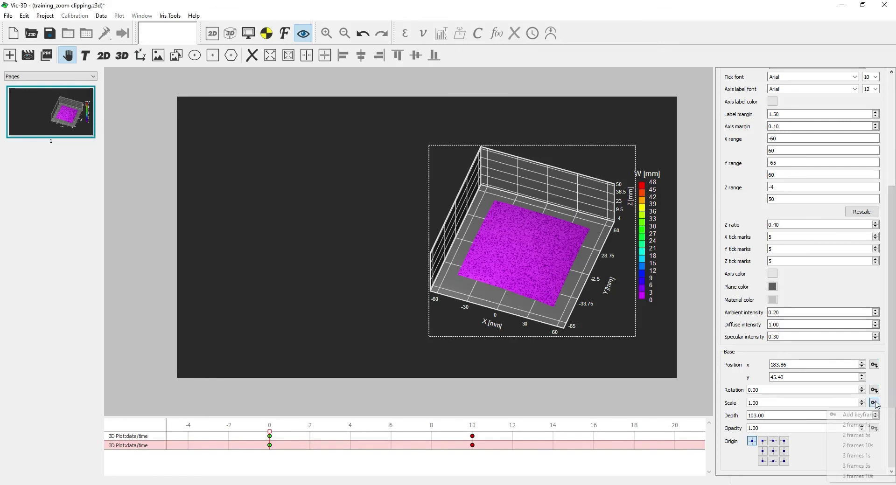
pyautogui.click(872, 414)
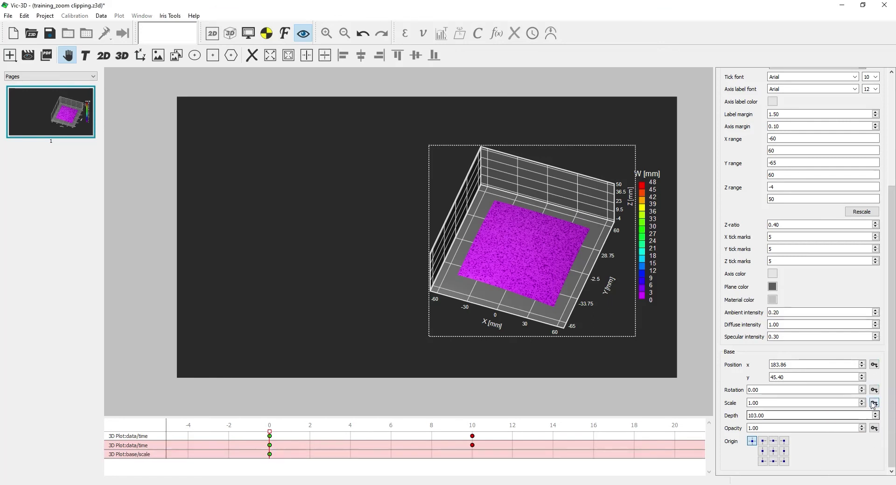
pyautogui.click(874, 365)
pyautogui.click(866, 377)
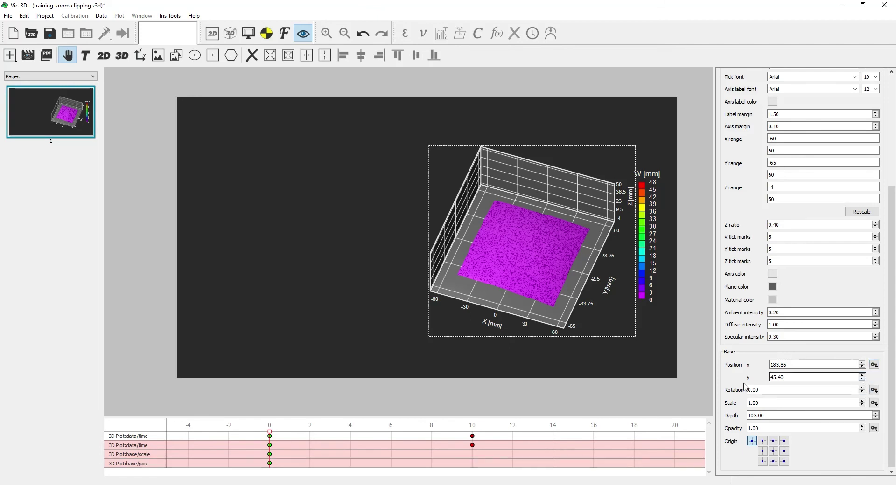
# Add scale and position keyframes to the duplicated 3D plot at 10 on the timeline
pyautogui.moveTo(273, 436); pyautogui.dragTo(474, 437)
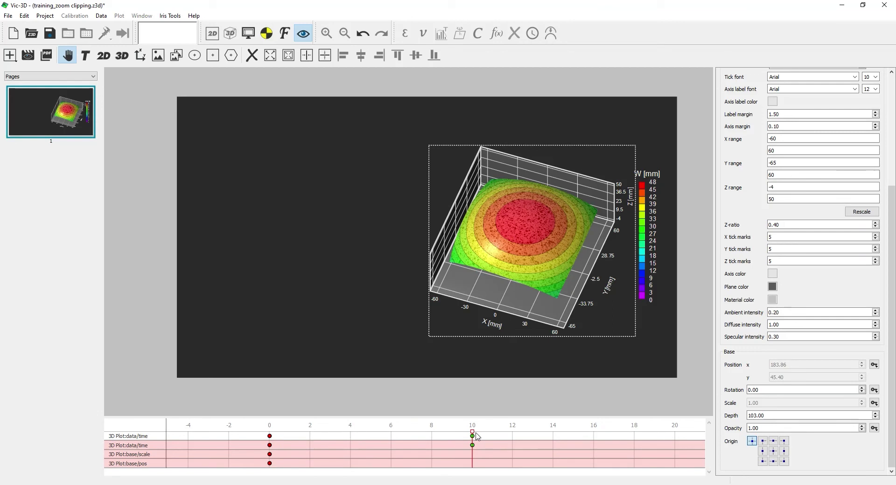
pyautogui.click(875, 404)
pyautogui.click(859, 415)
pyautogui.click(874, 365)
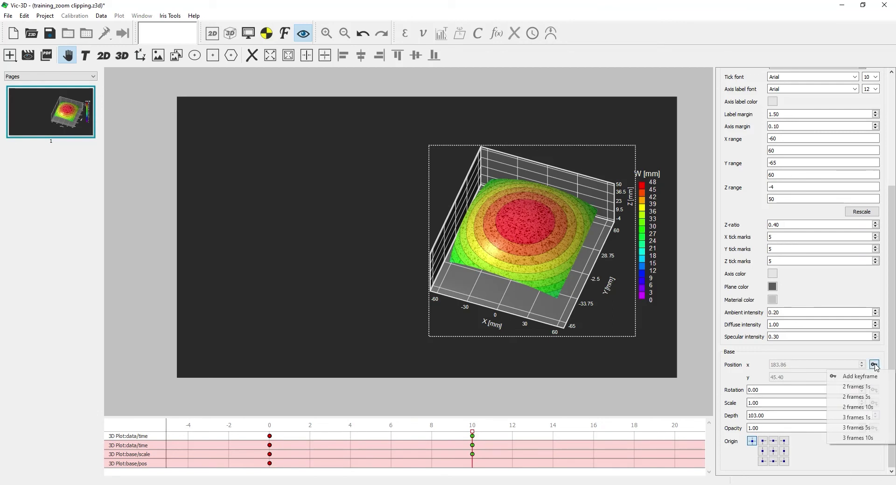
pyautogui.click(859, 377)
# At the 10 keyframe, enlarge the duplicated 3D plot to scale 1.30 and move it to about x 4.1, y 33.4
pyautogui.moveTo(543, 228); pyautogui.dragTo(303, 237)
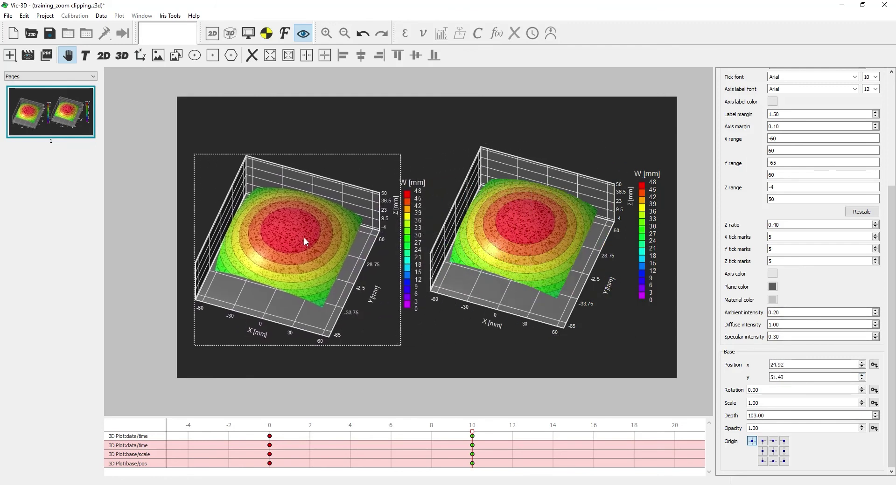
pyautogui.click(862, 401)
pyautogui.click(862, 402)
pyautogui.click(862, 401)
pyautogui.click(862, 402)
pyautogui.click(862, 402)
pyautogui.click(863, 401)
pyautogui.moveTo(362, 302); pyautogui.dragTo(332, 277)
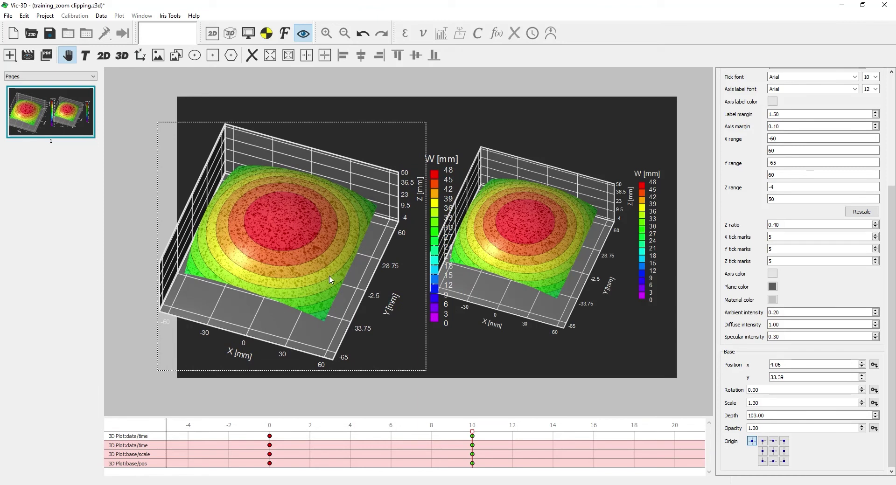
# At 0 on the timeline, draw an unfilled circle about 43.7 in diameter over the plot's data surface
pyautogui.moveTo(473, 434); pyautogui.dragTo(271, 427)
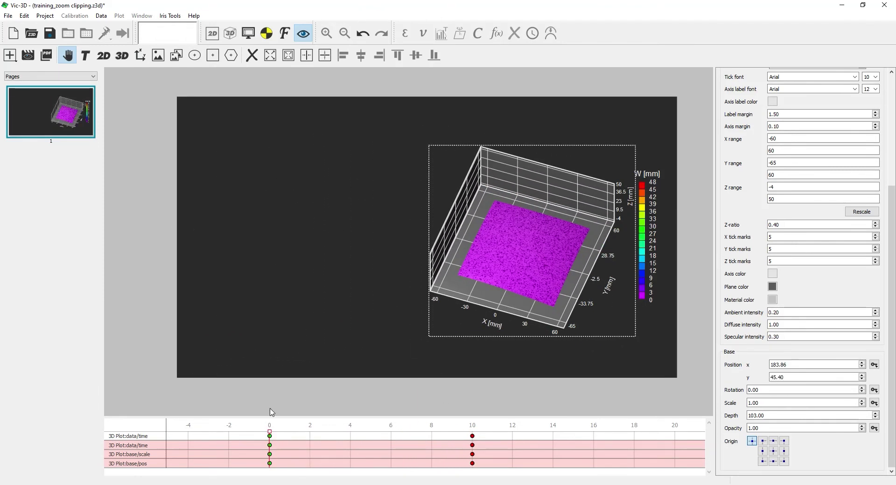
pyautogui.click(194, 55)
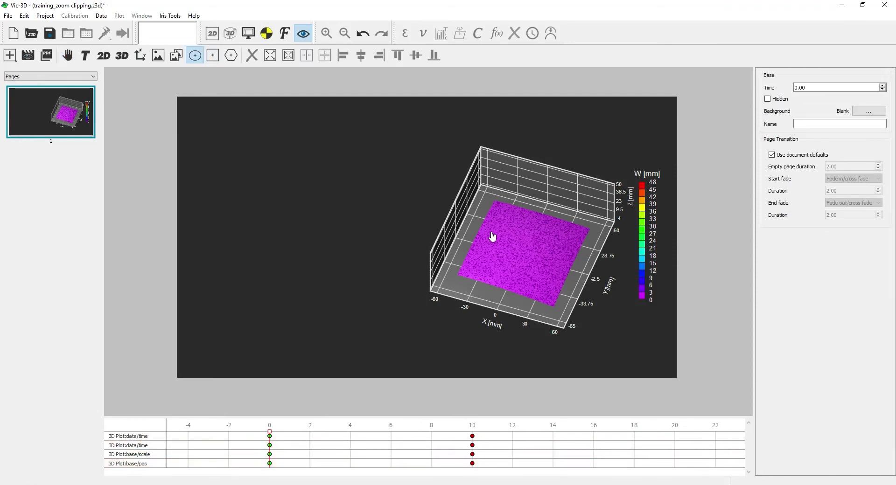
pyautogui.moveTo(499, 225); pyautogui.dragTo(563, 288)
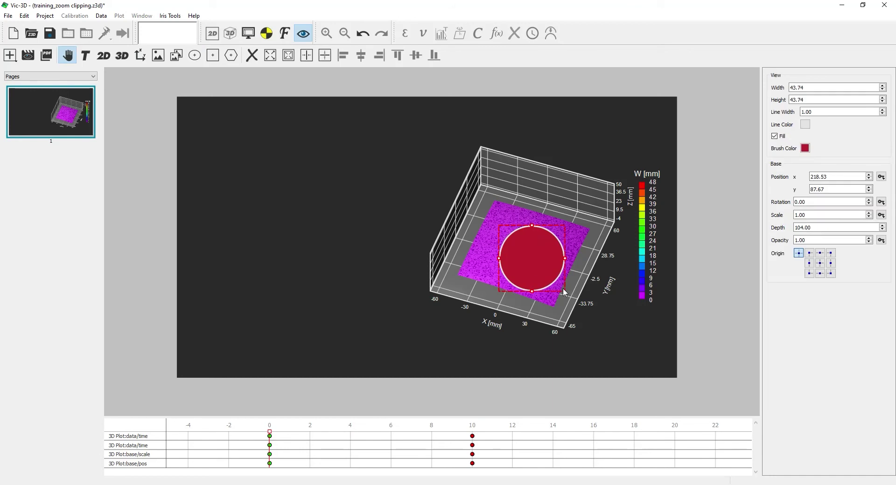
pyautogui.click(775, 136)
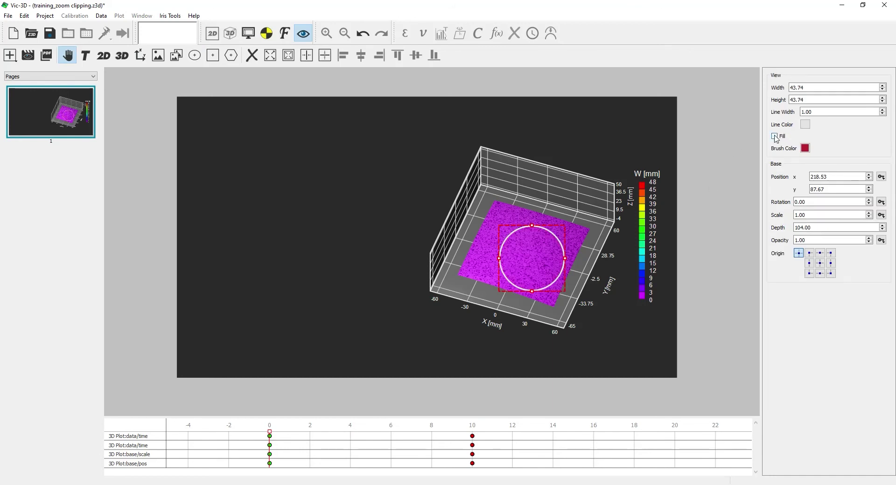
pyautogui.click(747, 163)
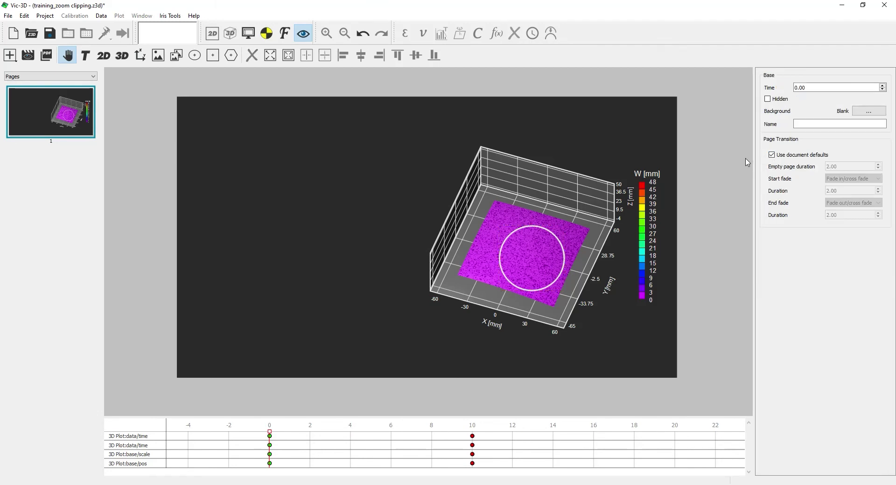
# Add scale and position keyframes to the circle at 0 on the timeline
pyautogui.click(565, 256)
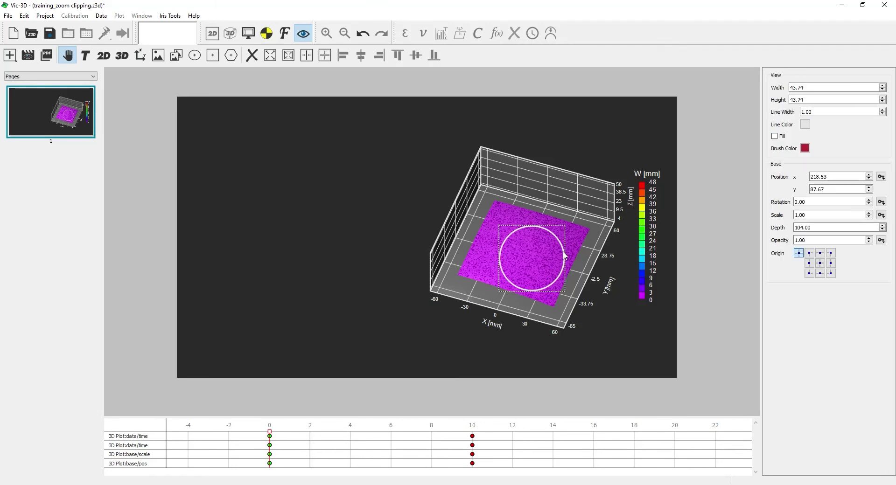
pyautogui.click(881, 215)
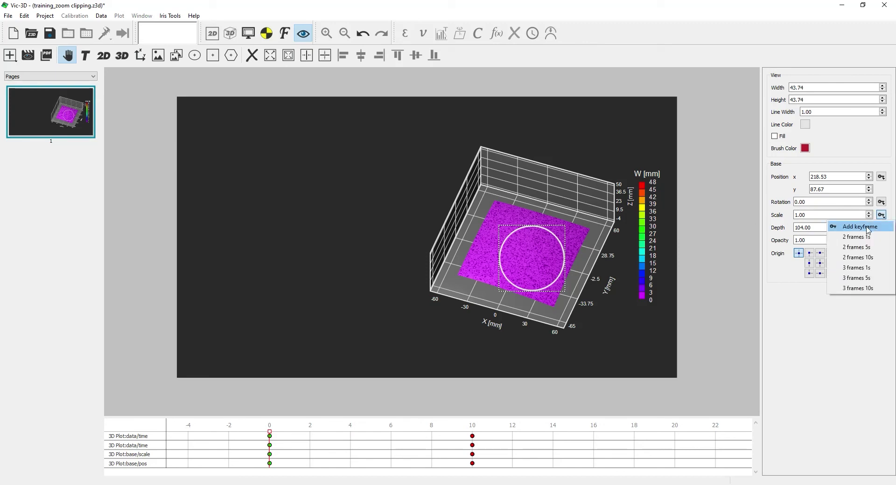
pyautogui.click(868, 229)
pyautogui.click(881, 189)
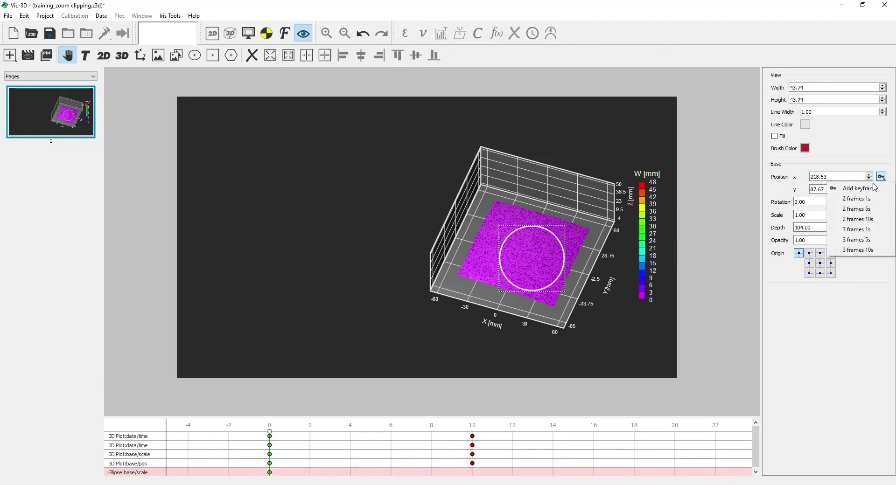
pyautogui.click(871, 194)
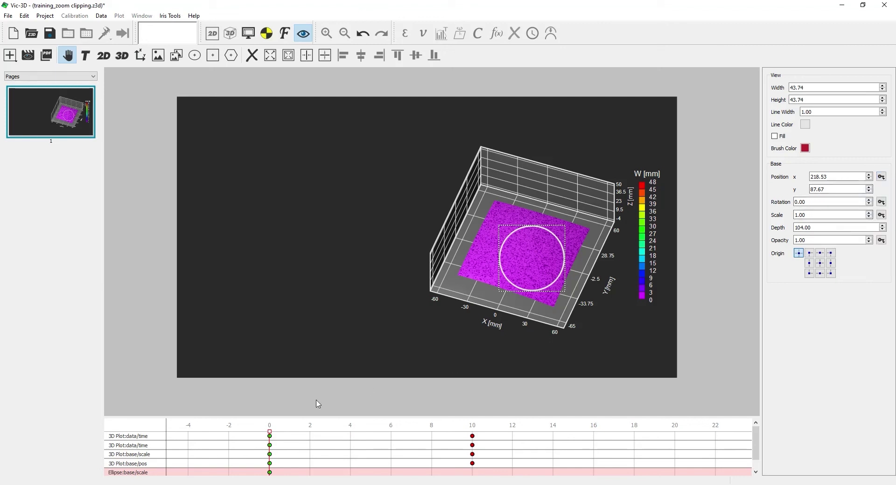
# Add scale and position keyframes to the circle at 10 on the timeline
pyautogui.moveTo(270, 435); pyautogui.dragTo(475, 429)
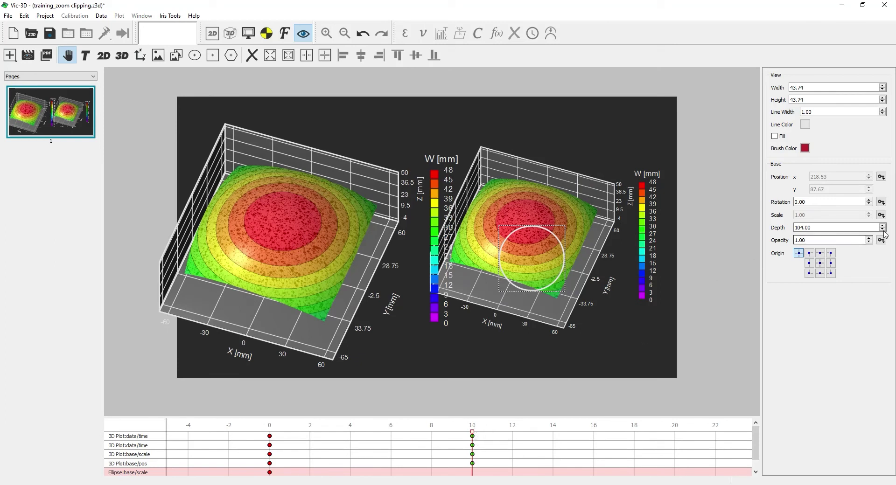
pyautogui.click(881, 215)
pyautogui.click(871, 225)
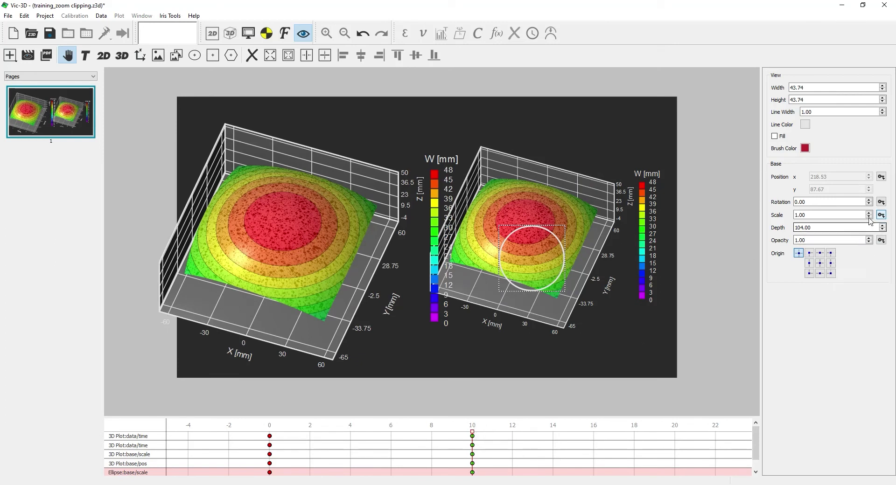
pyautogui.click(881, 176)
pyautogui.click(870, 189)
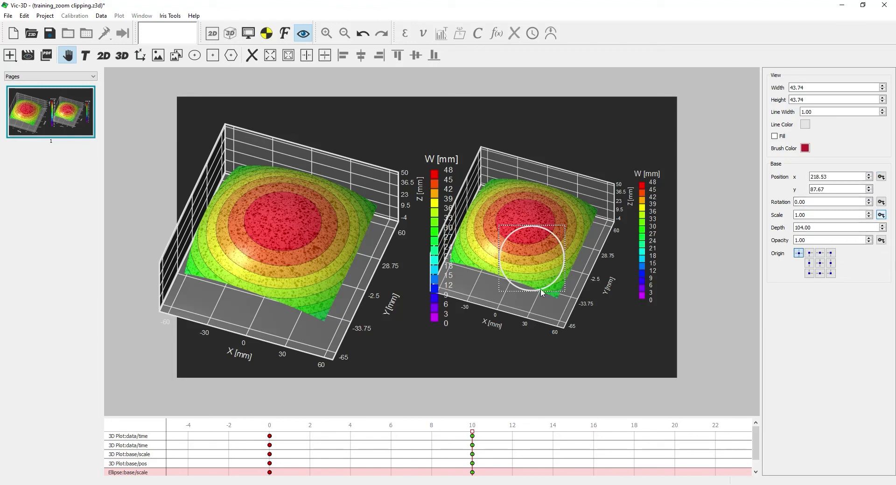
# At the 10 keyframe, scale the circle to 1.95 and place it over the enlarged plot at about x 25.5, y 53.5
pyautogui.moveTo(545, 291); pyautogui.dragTo(287, 267)
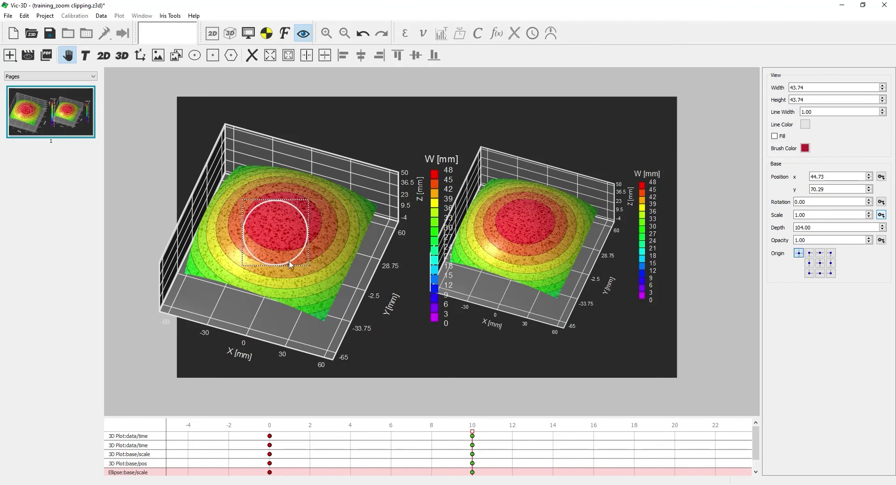
pyautogui.moveTo(870, 213); pyautogui.dragTo(868, 213)
pyautogui.moveTo(342, 321); pyautogui.dragTo(312, 297)
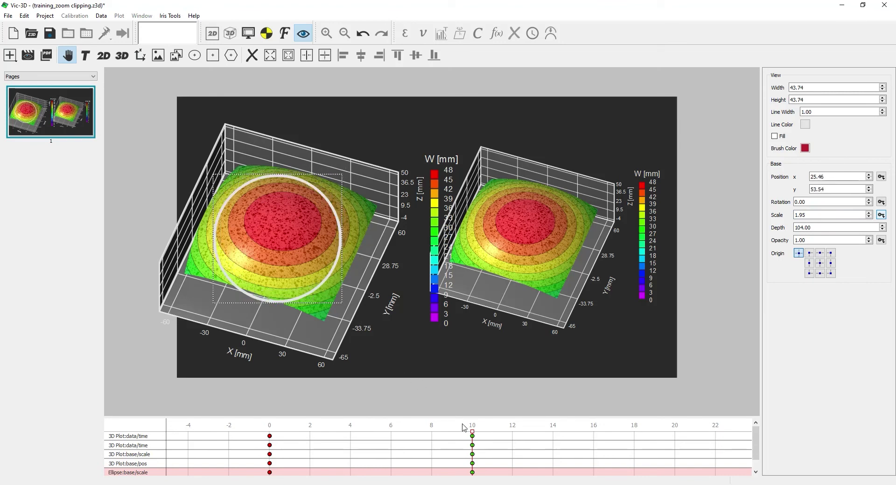
# Duplicate the circle in place at 0 on the timeline and remove the original circle's scale and position keyframes at 10
pyautogui.moveTo(473, 435); pyautogui.dragTo(273, 438)
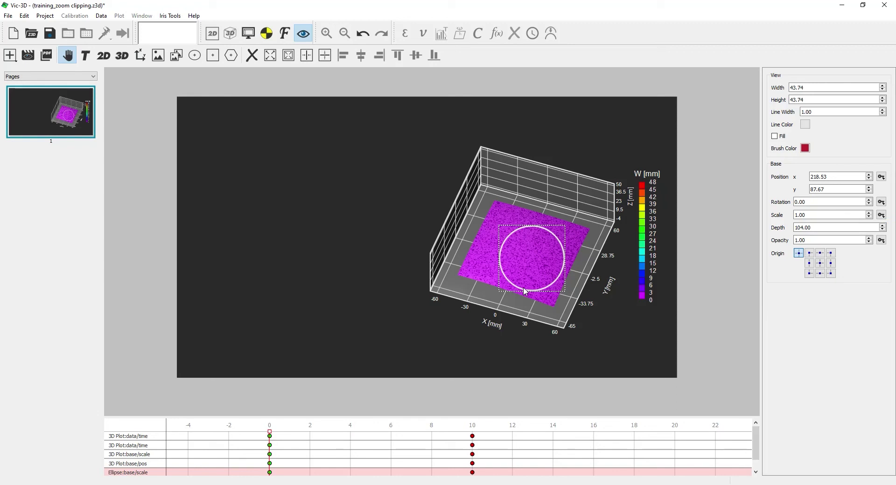
pyautogui.hotkey('ctrl', 'c')
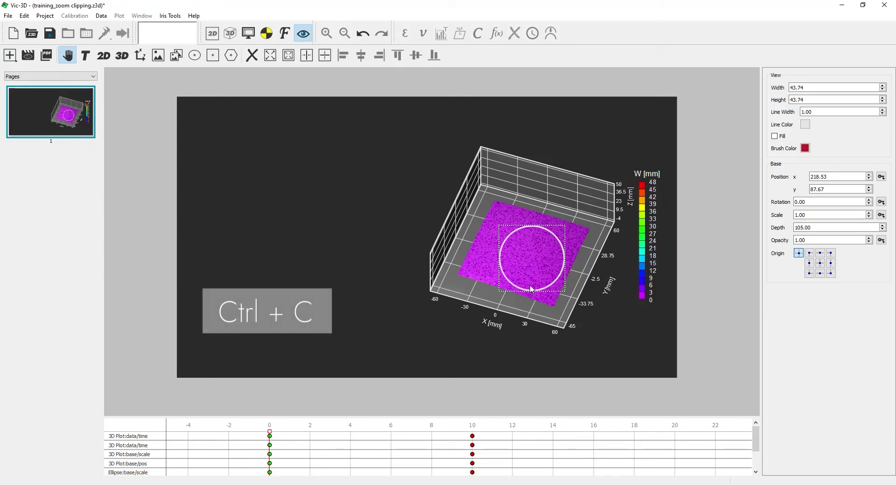
pyautogui.moveTo(531, 415); pyautogui.dragTo(540, 372)
pyautogui.hotkey('ctrl', 'shift', 'v')
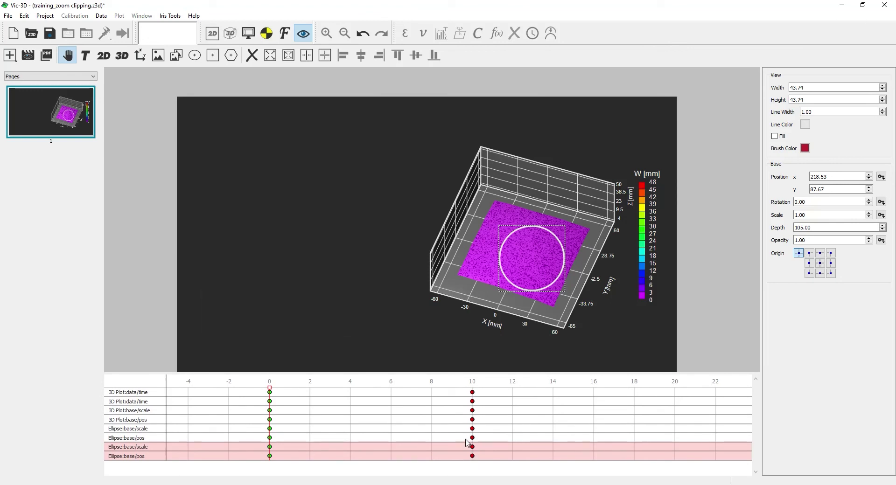
pyautogui.click(138, 433)
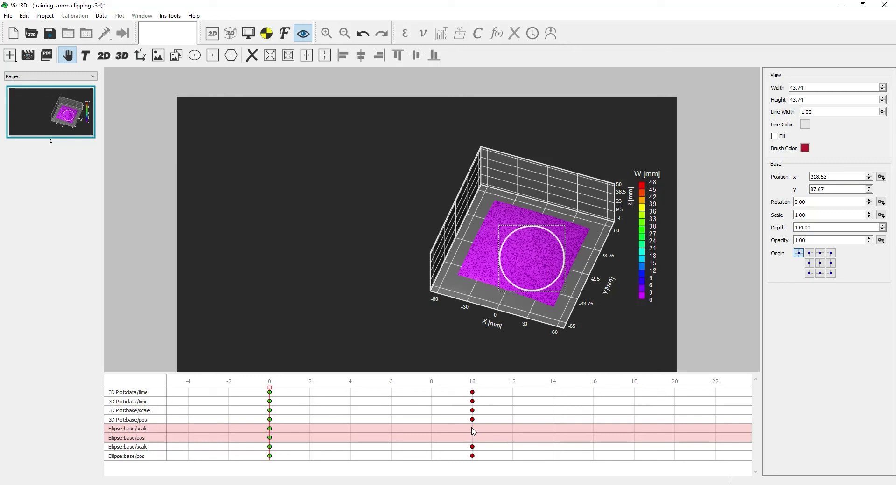
# At 10 on the timeline, clip the enlarged 3D plot to the enlarged circle
pyautogui.moveTo(271, 393); pyautogui.dragTo(456, 387)
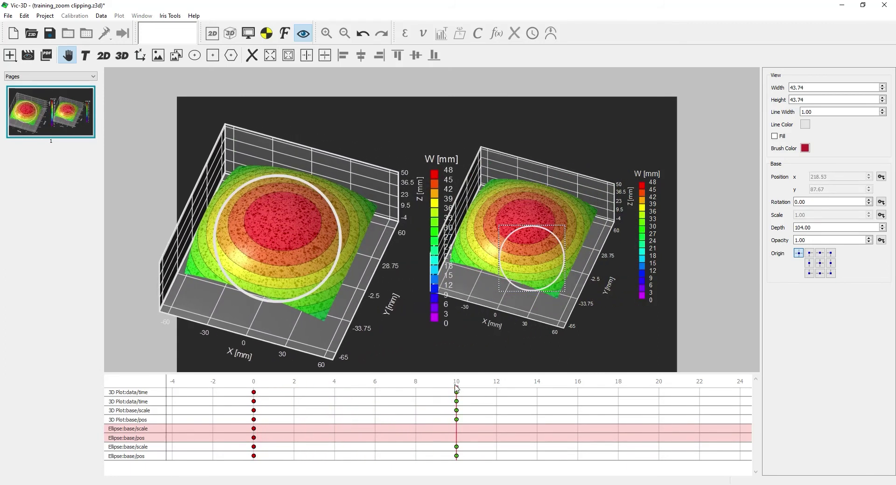
pyautogui.click(341, 231)
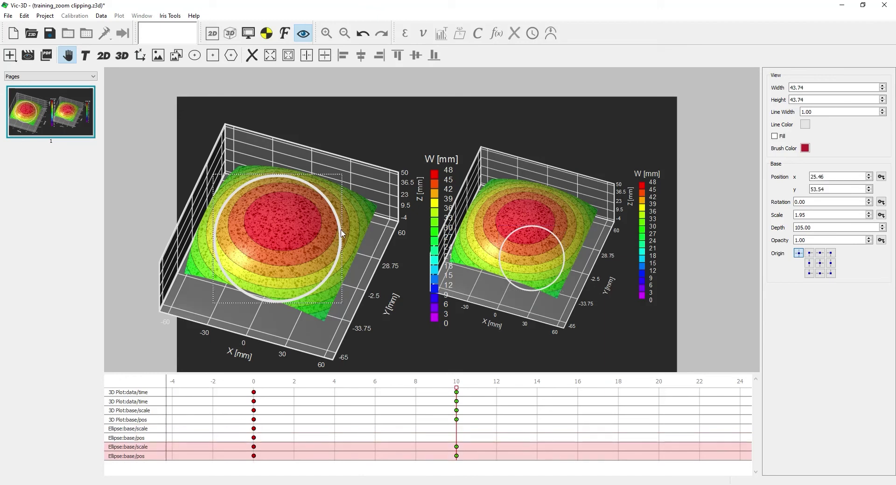
pyautogui.keyDown('shift'); pyautogui.click(372, 211); pyautogui.keyUp('shift')
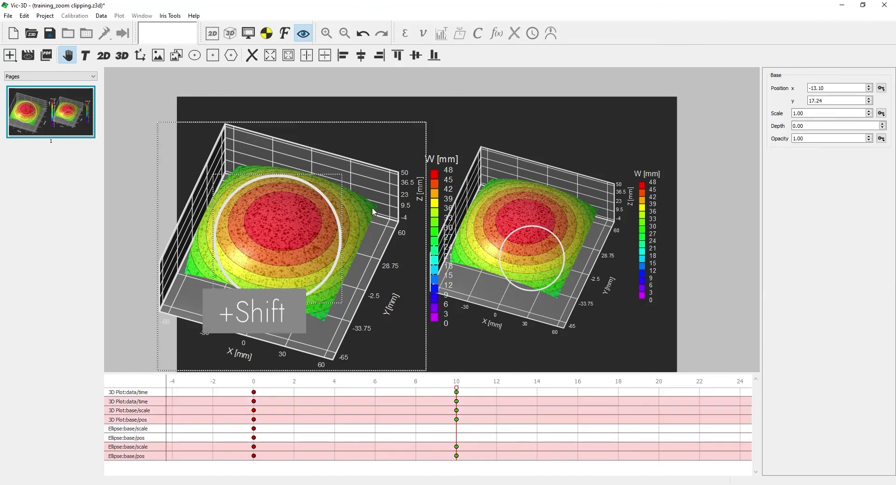
pyautogui.hotkey('shift', 'c')
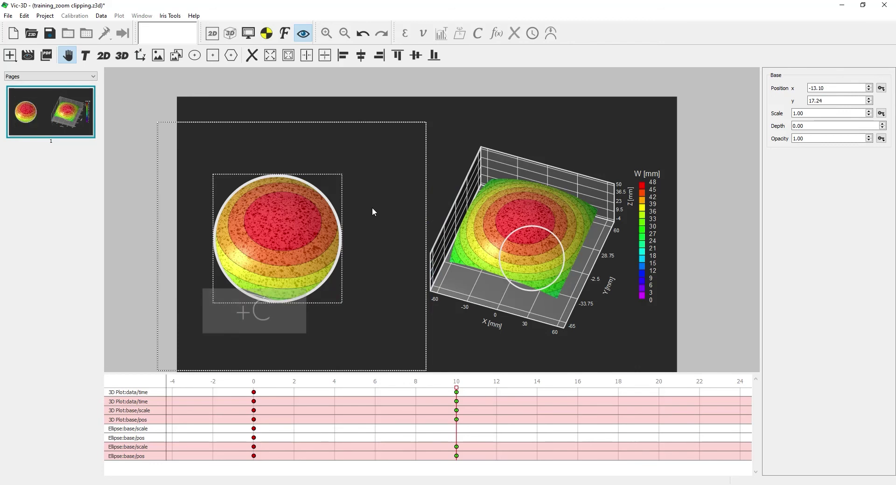
# At 4 on the timeline, inspect the position, scale and depth properties of the base plot, the small circle and the enlarged plot
pyautogui.moveTo(457, 390); pyautogui.dragTo(337, 389)
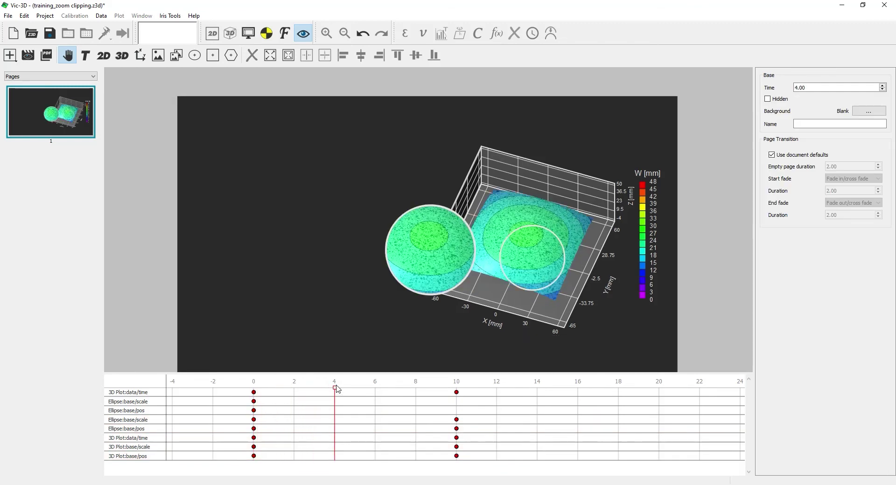
pyautogui.click(605, 191)
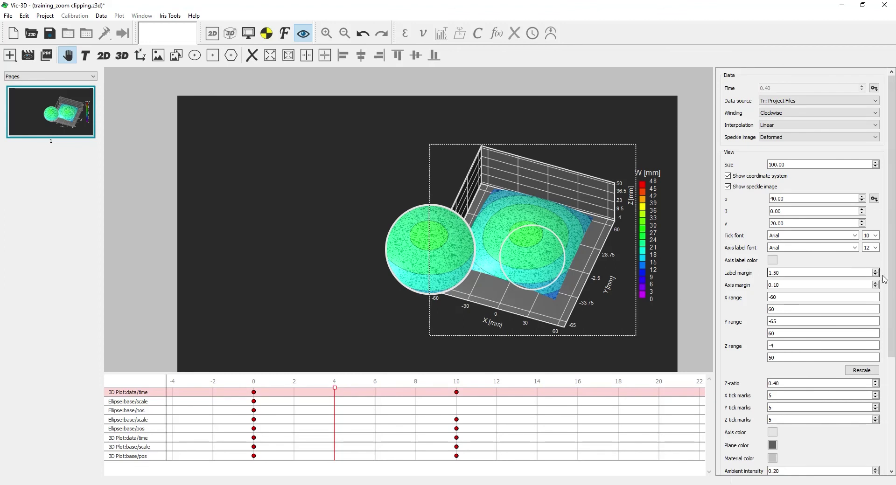
pyautogui.scroll(-5, 891, 233)
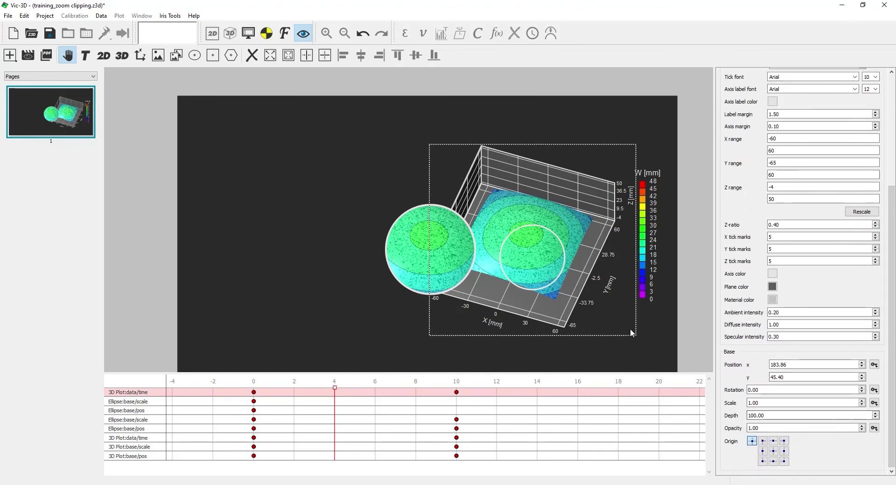
pyautogui.click(561, 276)
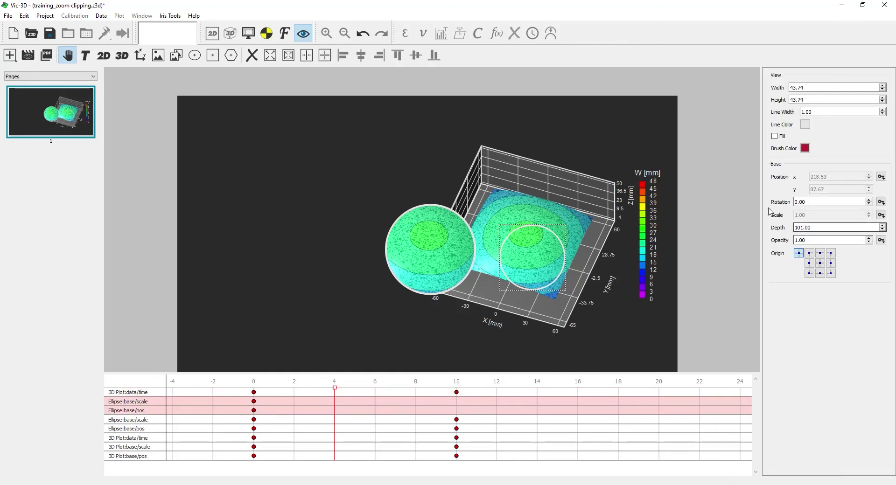
pyautogui.click(449, 242)
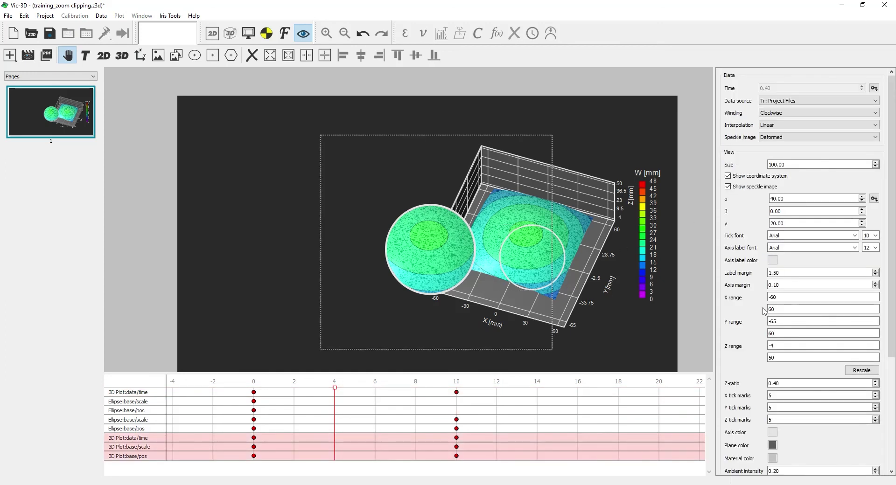
pyautogui.moveTo(892, 318); pyautogui.dragTo(895, 430)
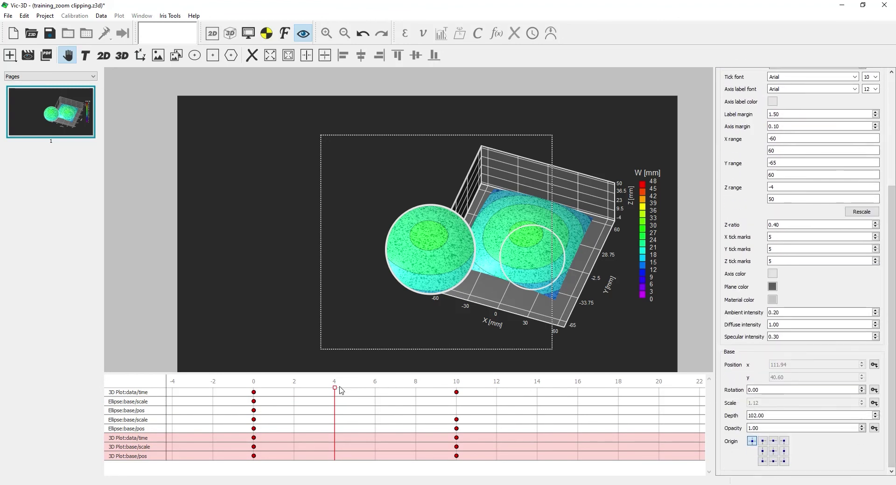
# At the 10 keyframe, scale the clipped 3D plot up beyond 1.30 and reposition it inside the enlarged circle
pyautogui.moveTo(336, 392); pyautogui.dragTo(458, 394)
pyautogui.click(143, 292)
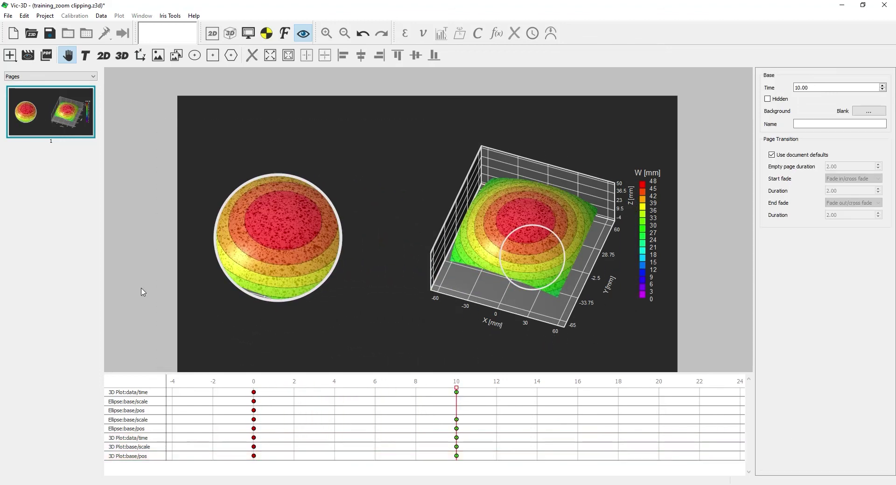
pyautogui.click(266, 229)
pyautogui.moveTo(268, 231)
pyautogui.mouseDown()
pyautogui.moveTo(248, 244)
pyautogui.moveTo(285, 248)
pyautogui.moveTo(268, 235)
pyautogui.moveTo(279, 226)
pyautogui.mouseUp()
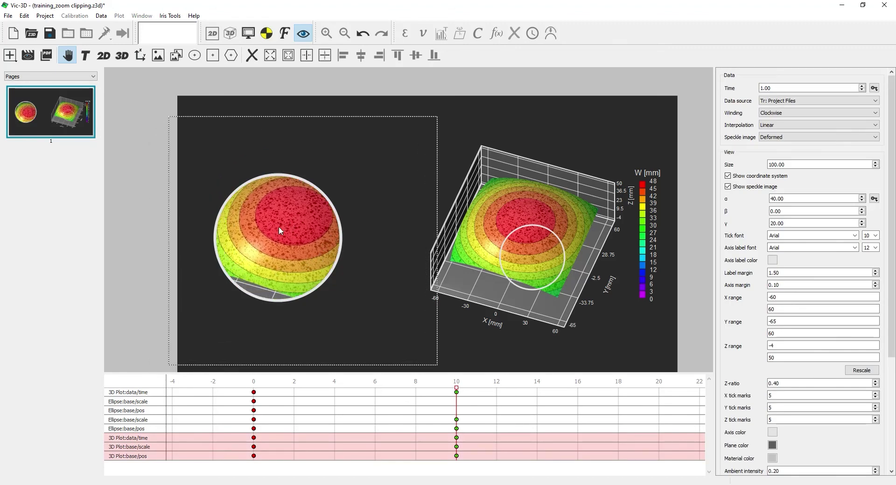
pyautogui.scroll(-6, 855, 295)
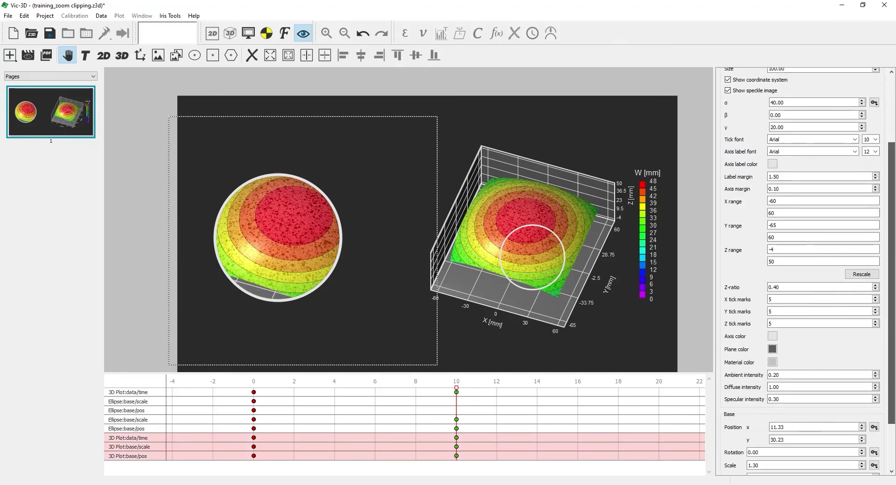
pyautogui.click(862, 401)
pyautogui.click(862, 401)
pyautogui.click(863, 401)
pyautogui.click(862, 401)
pyautogui.click(862, 401)
pyautogui.moveTo(325, 258); pyautogui.dragTo(265, 237)
# Set the scale of the enlarged clipping circle to 2.40 at the 10 keyframe
pyautogui.click(291, 300)
pyautogui.click(868, 213)
pyautogui.click(868, 214)
pyautogui.click(868, 213)
pyautogui.click(868, 213)
pyautogui.click(869, 213)
pyautogui.click(868, 213)
pyautogui.click(868, 213)
pyautogui.doubleClick(869, 213)
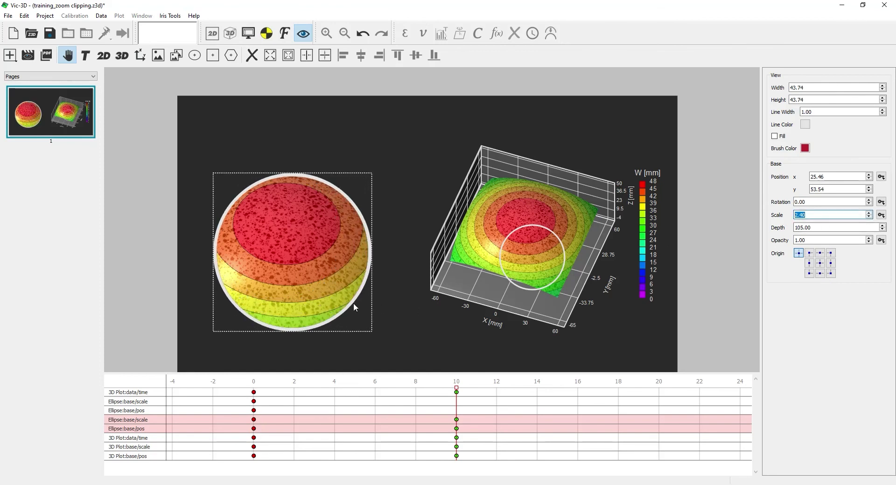